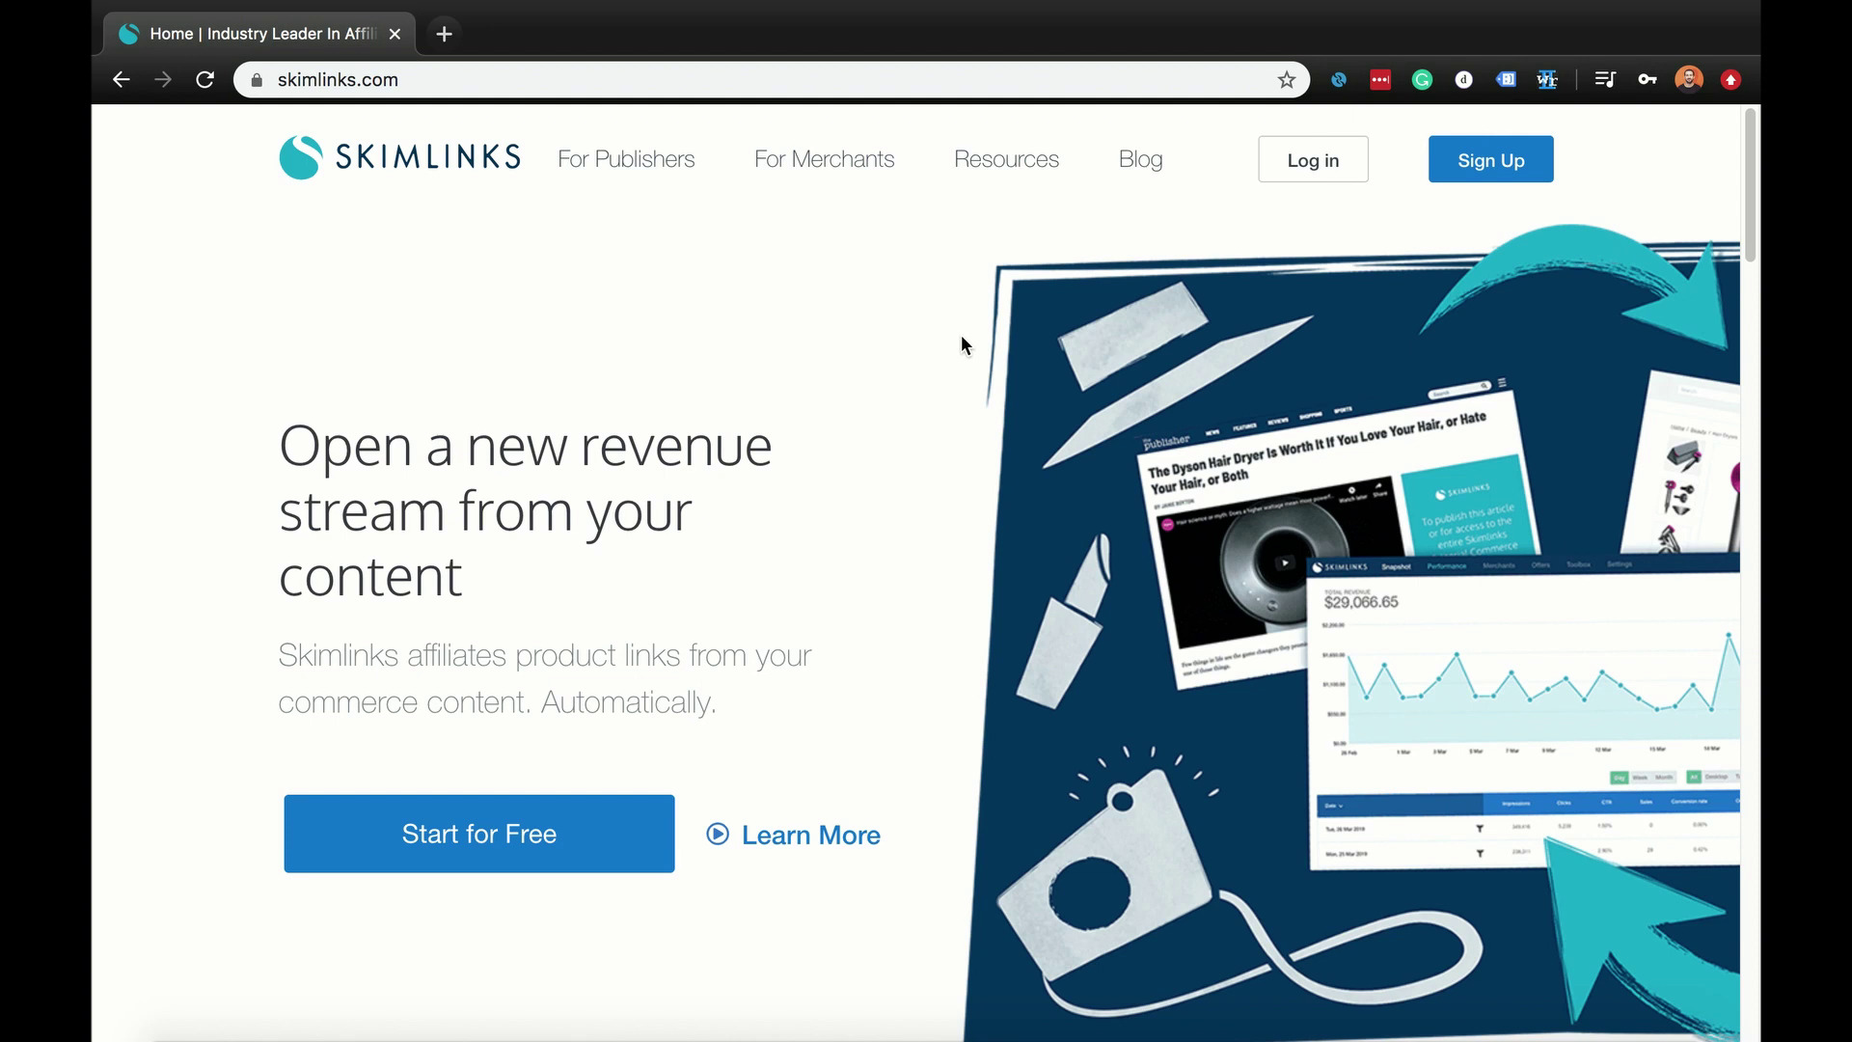
Step: Log in and show the Merchants Search list for the site demo-domain-1.com
{"action": "left_click", "coordinate": [1314, 161]}
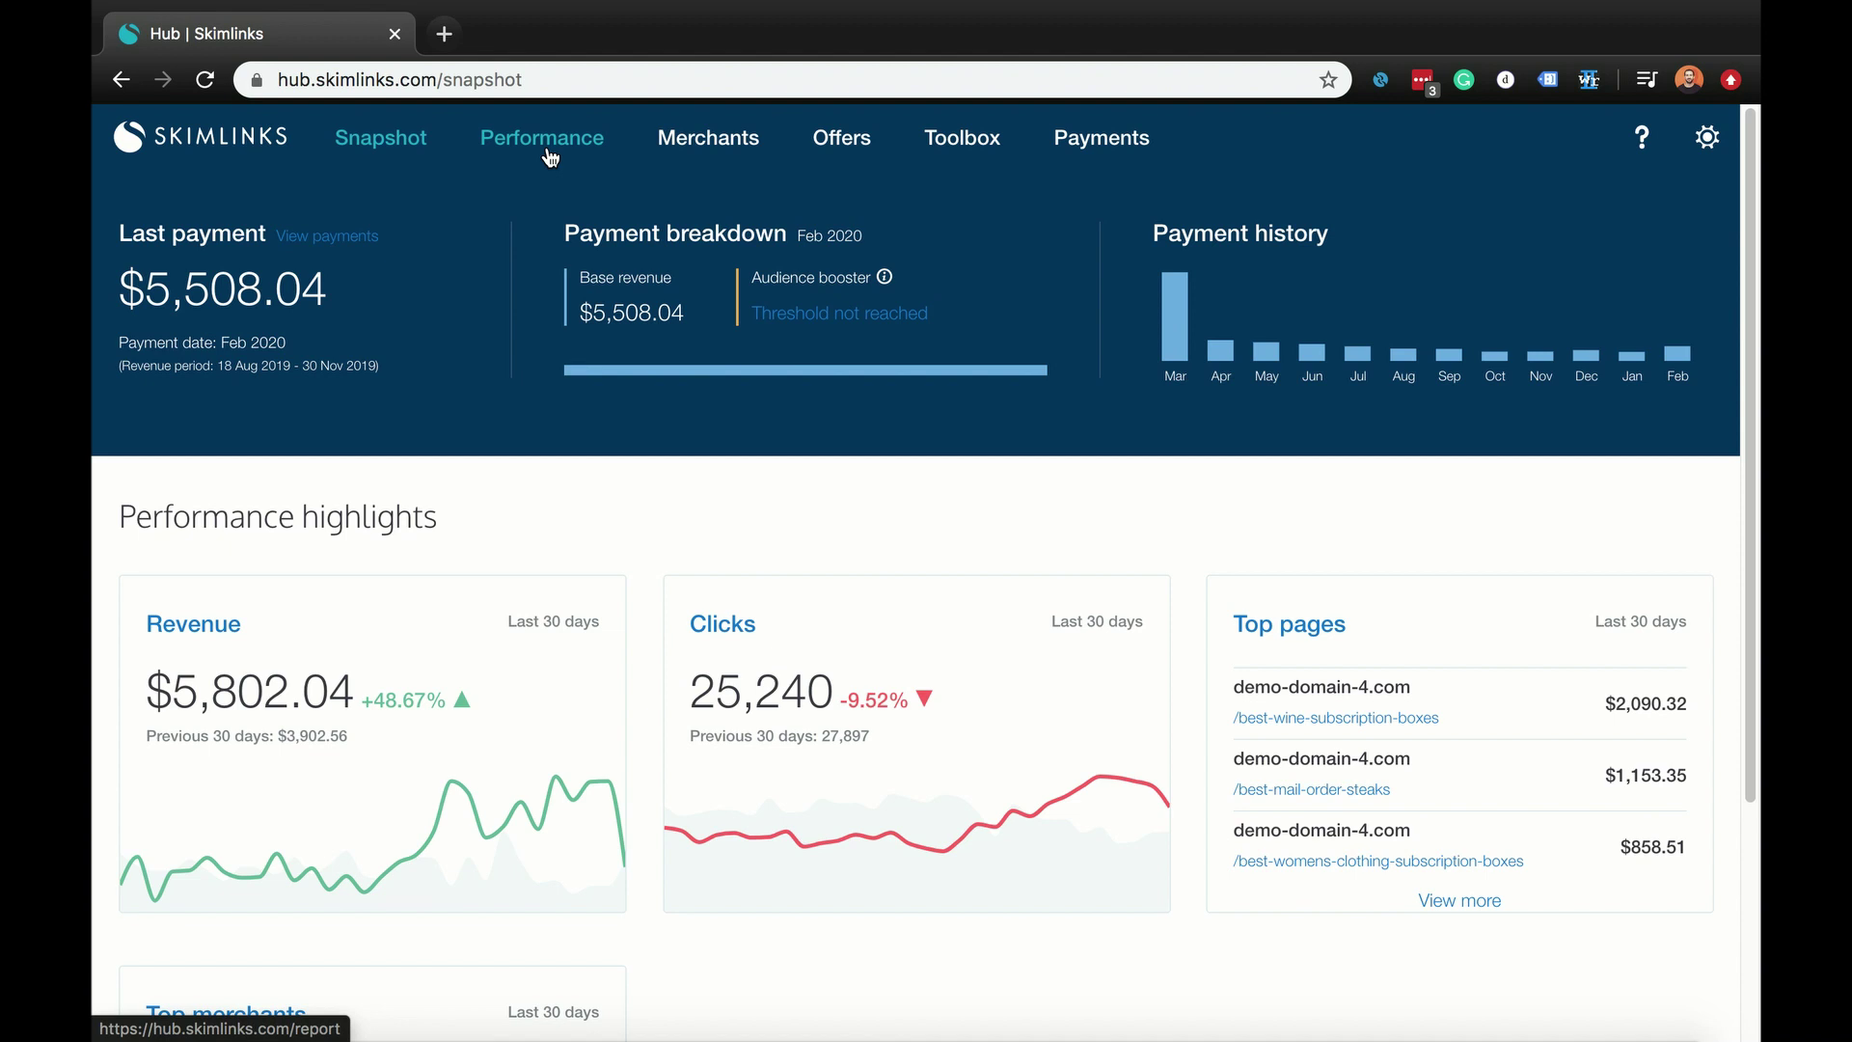
{"action": "left_click", "coordinate": [707, 153]}
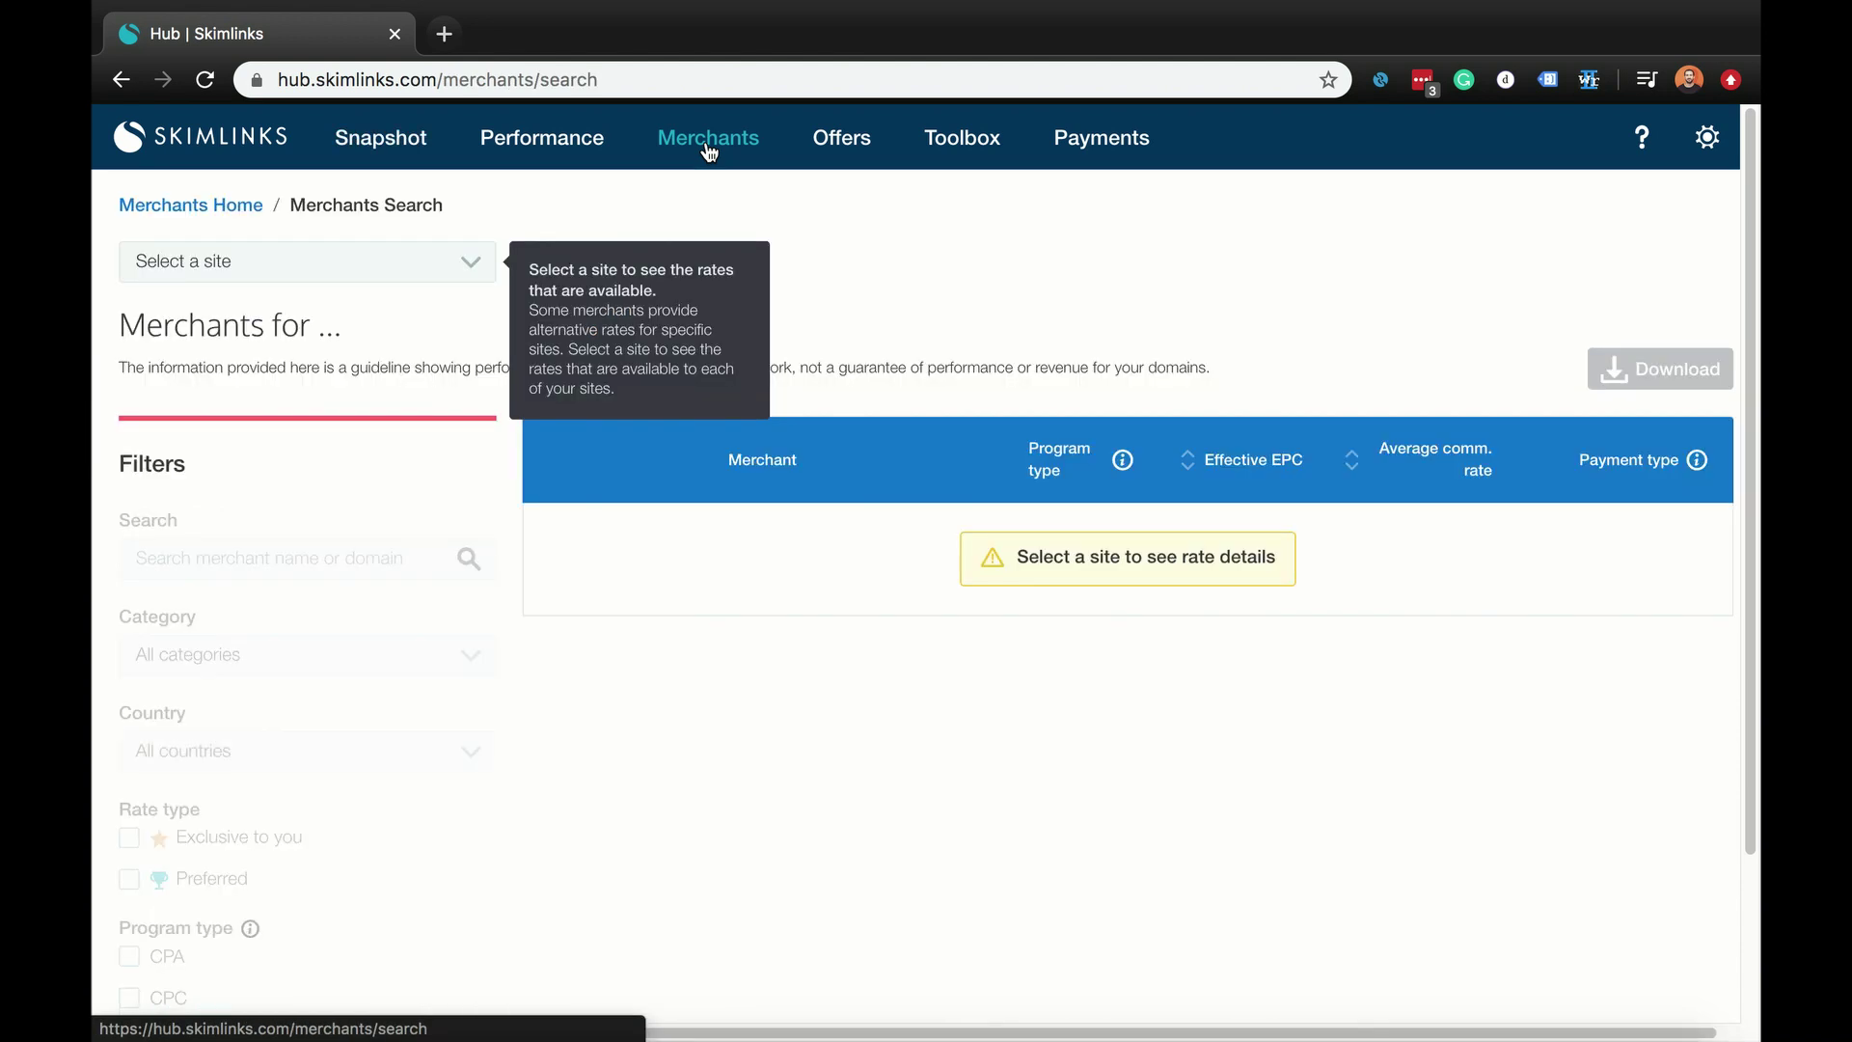
{"action": "left_click", "coordinate": [477, 273]}
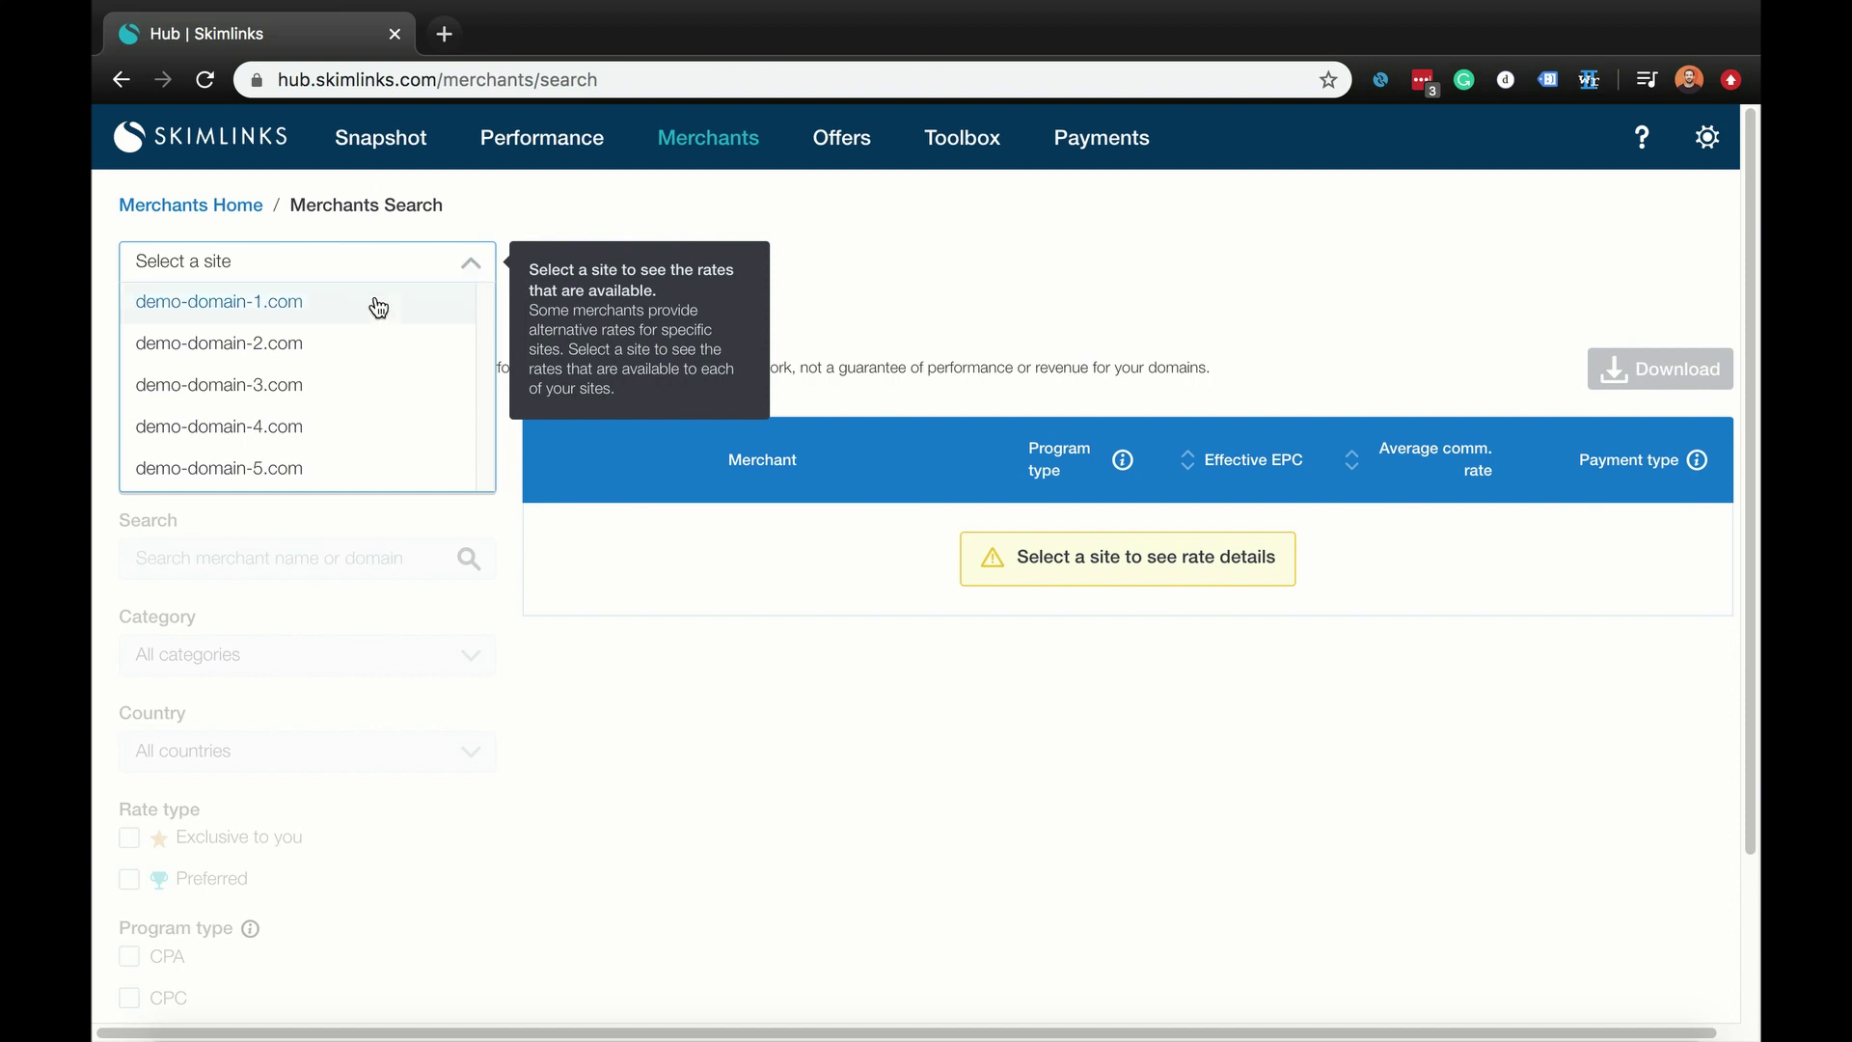
{"action": "left_click", "coordinate": [333, 311]}
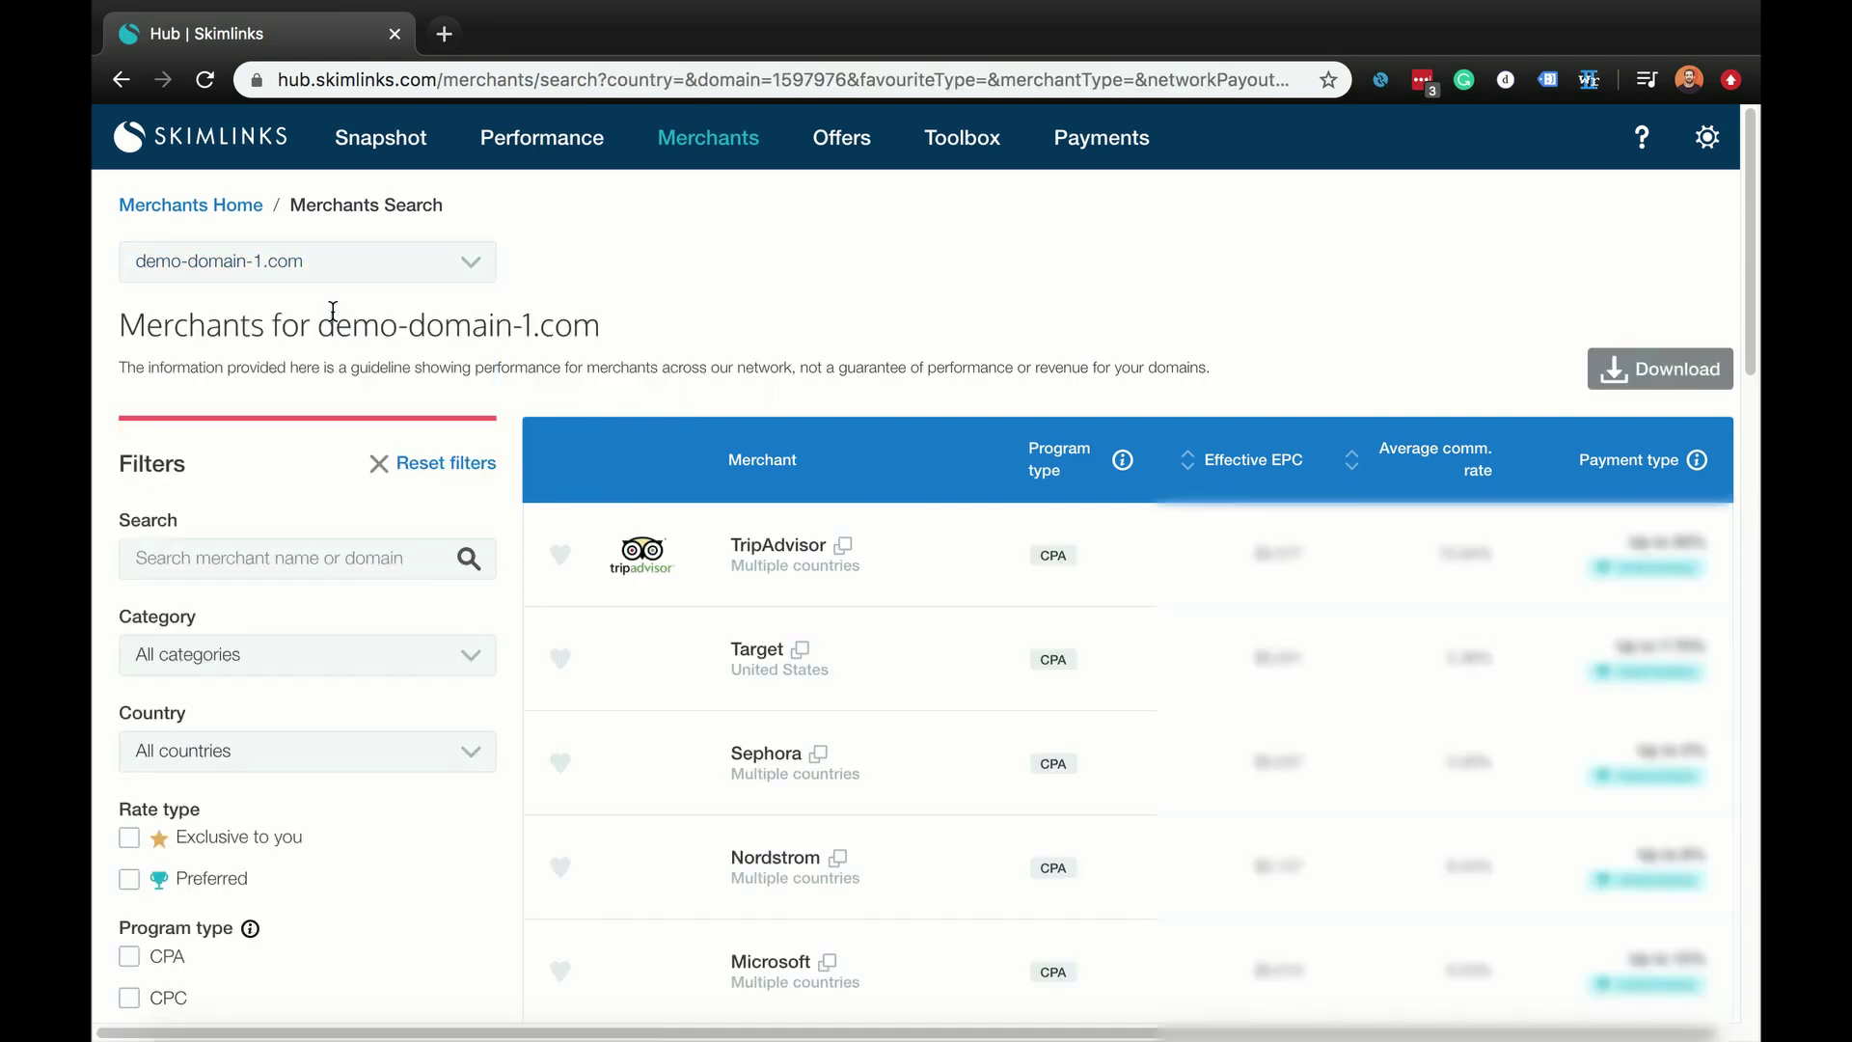
{"action": "left_click", "coordinate": [322, 560]}
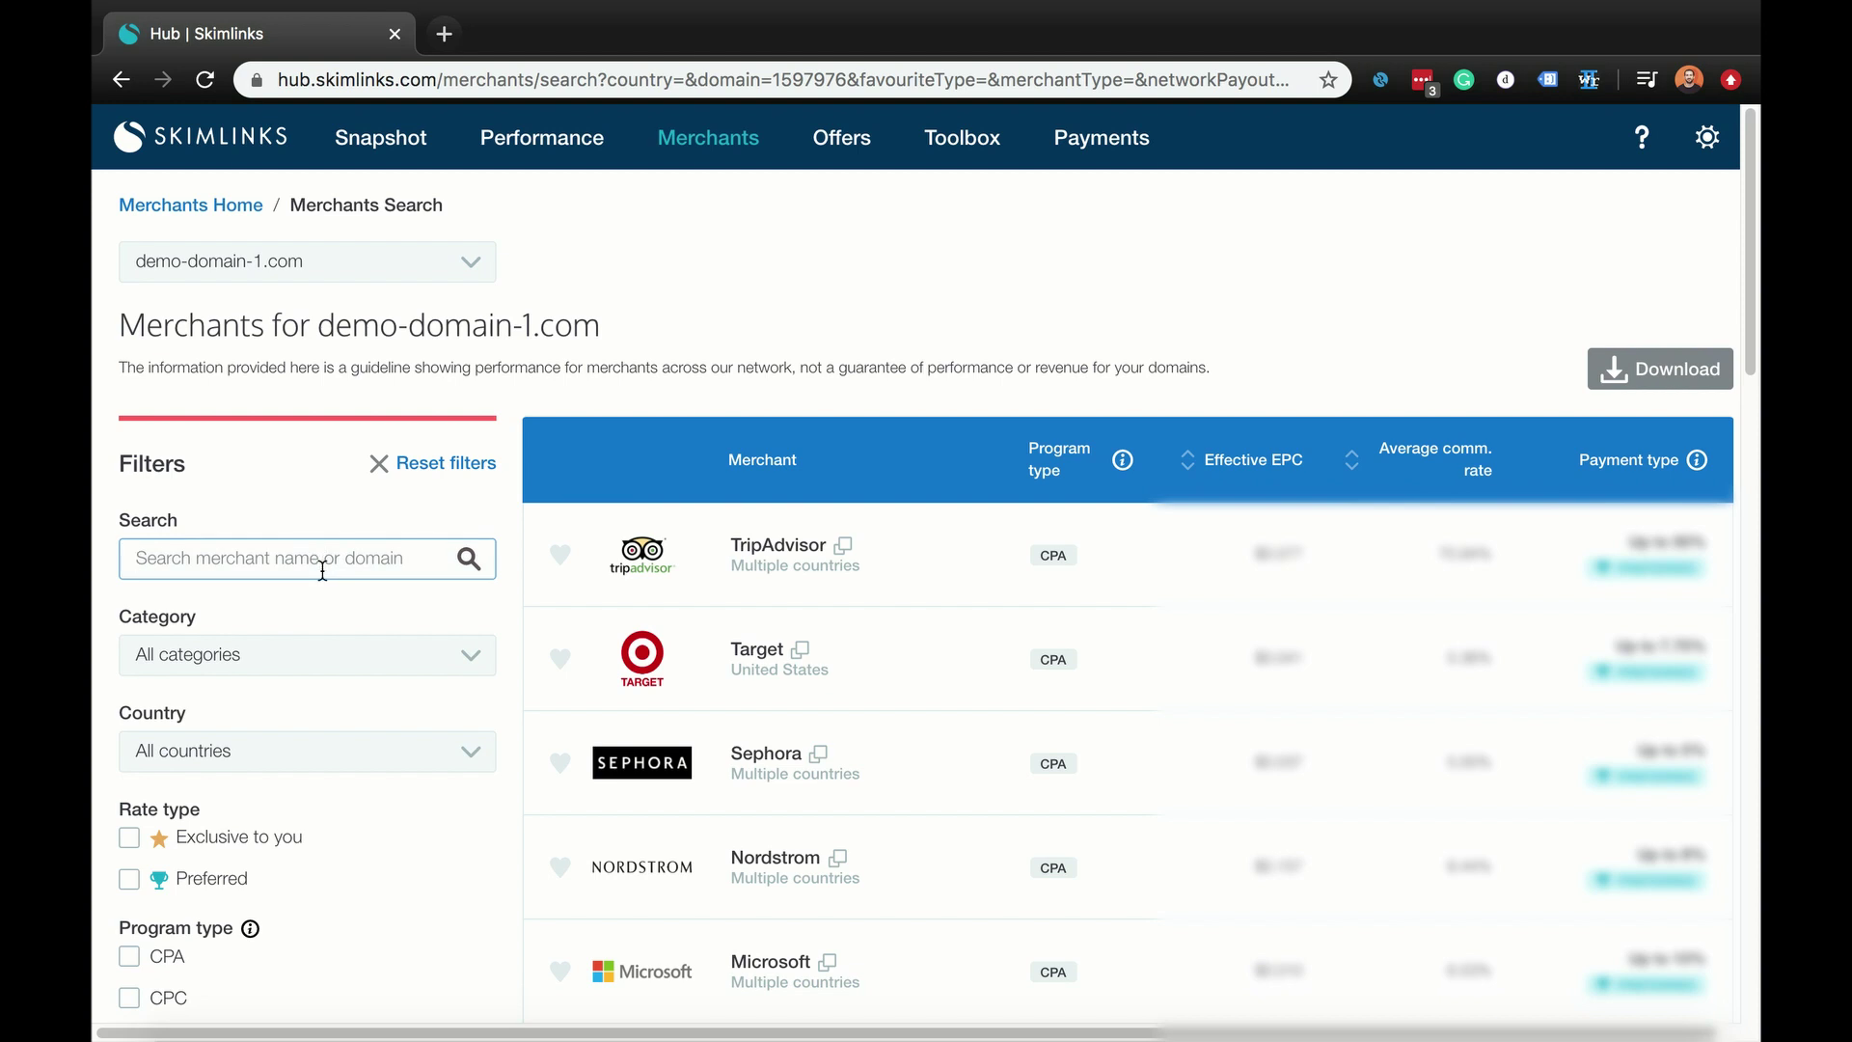
Step: Browse and dismiss the Category filter unchanged, then bring up the Country filter list
{"action": "left_click", "coordinate": [328, 662]}
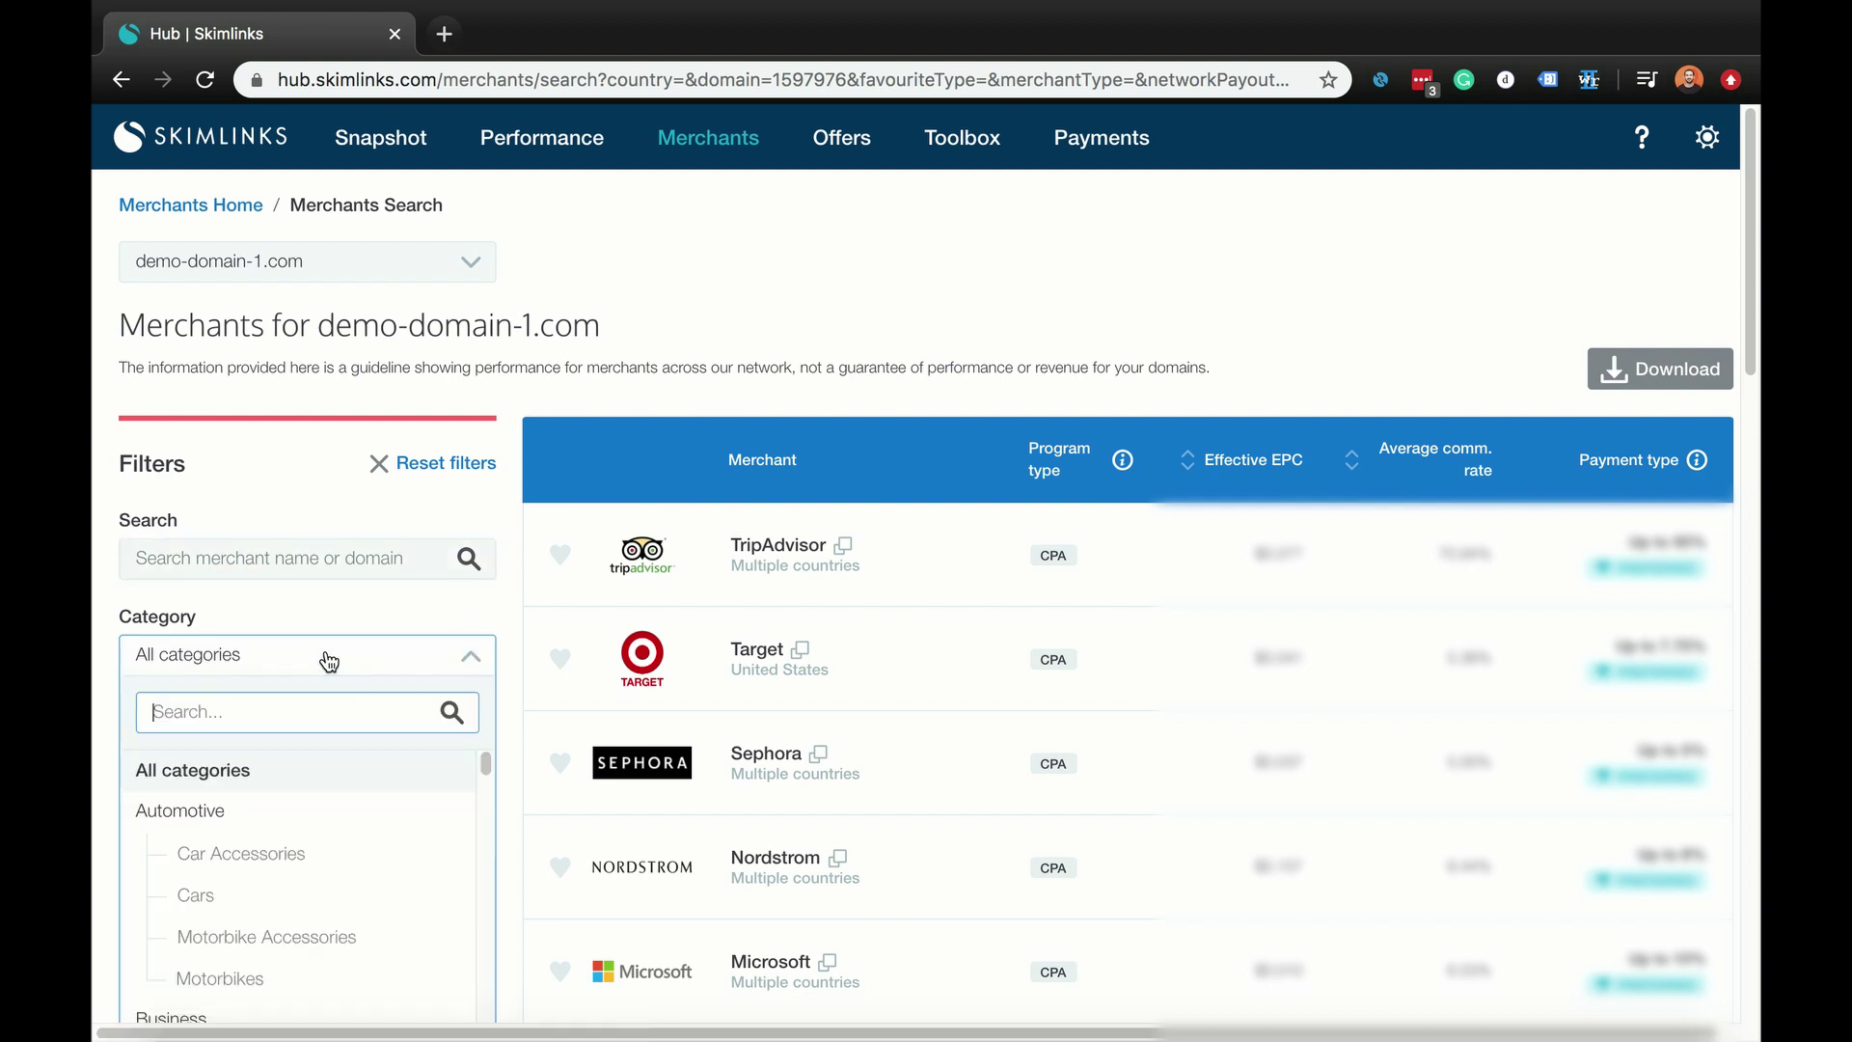
{"action": "type", "text": "au"}
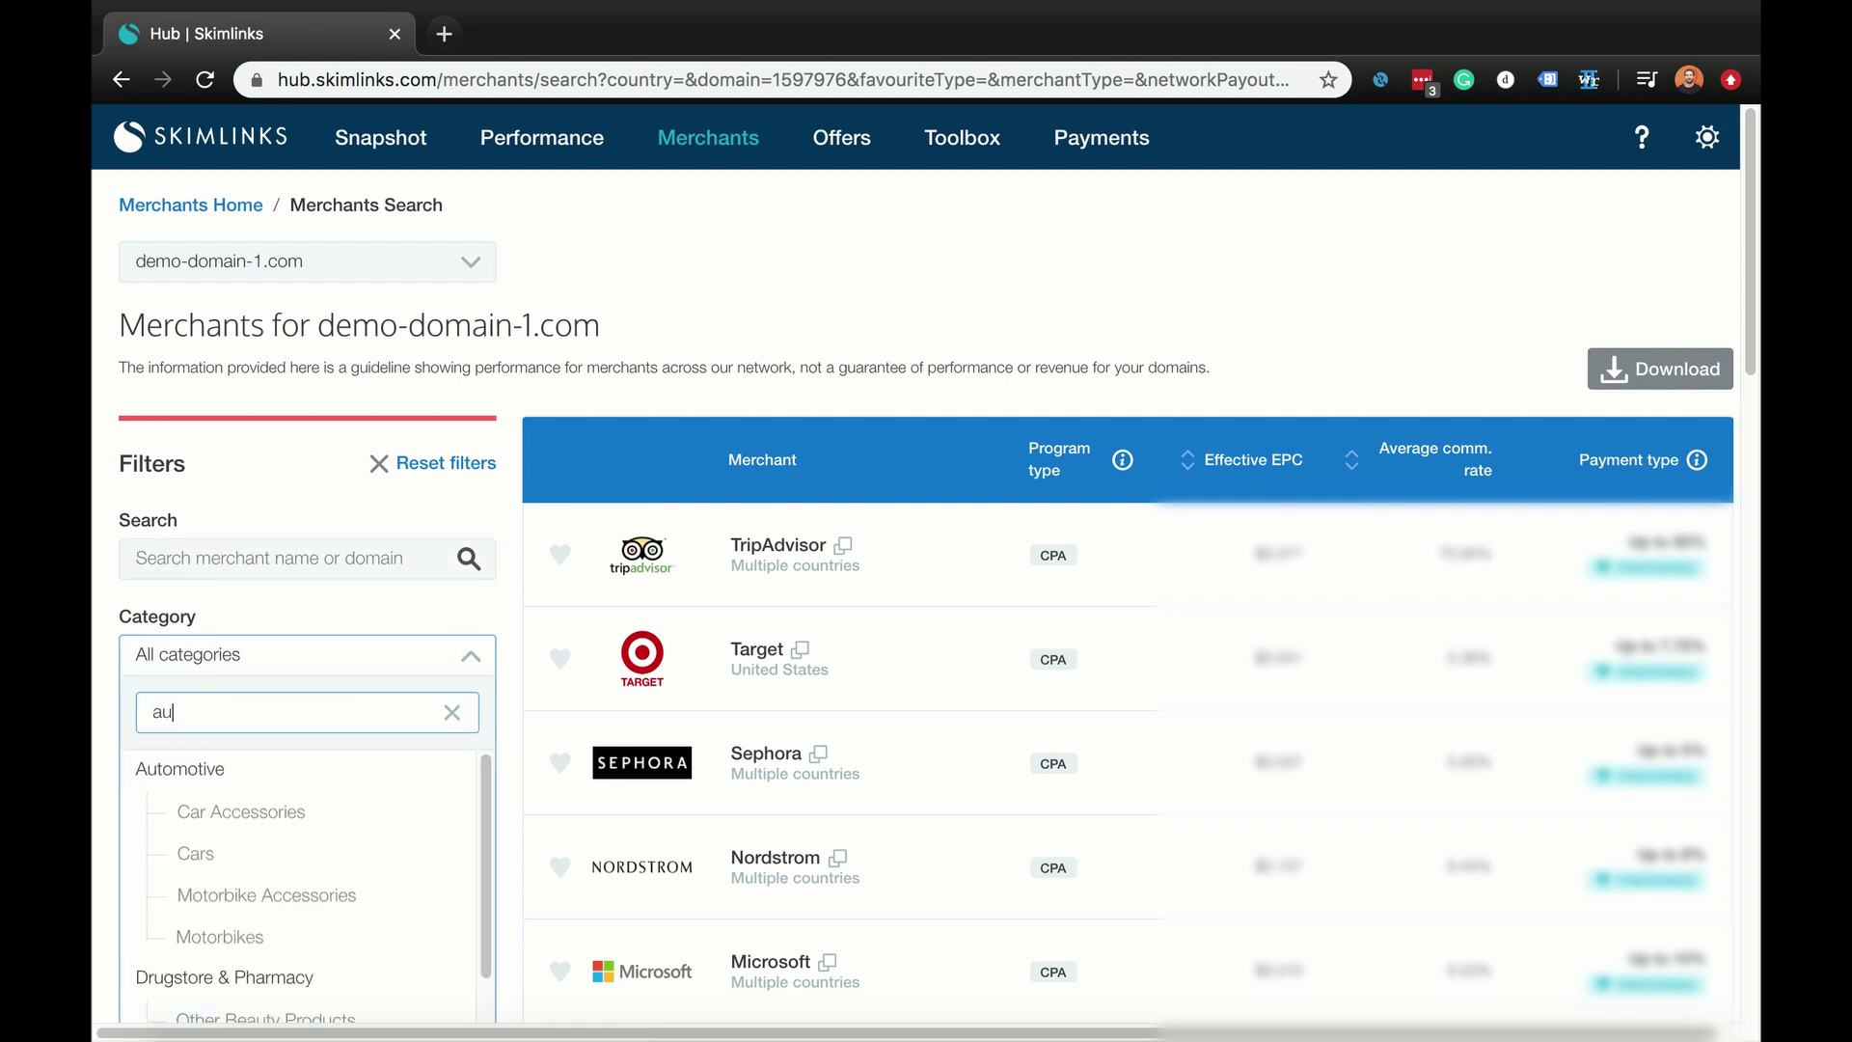
{"action": "type", "text": "to"}
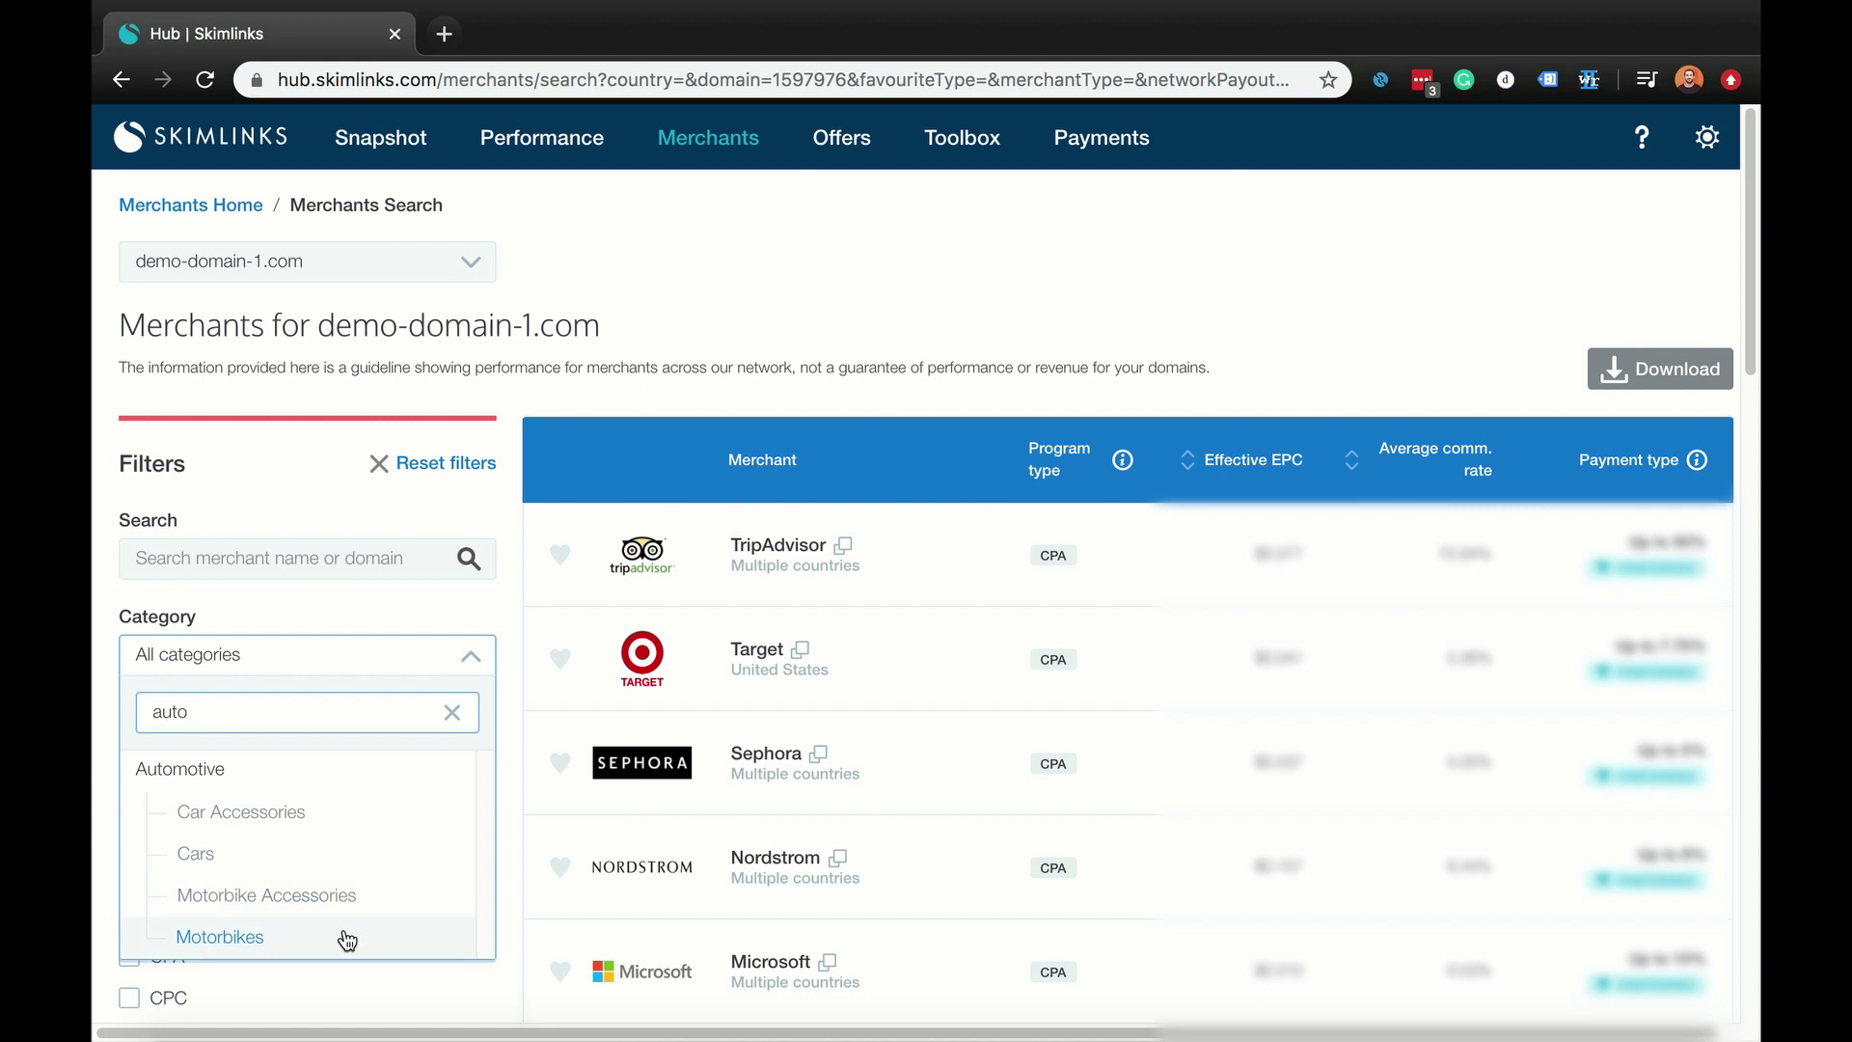
{"action": "left_click", "coordinate": [452, 712]}
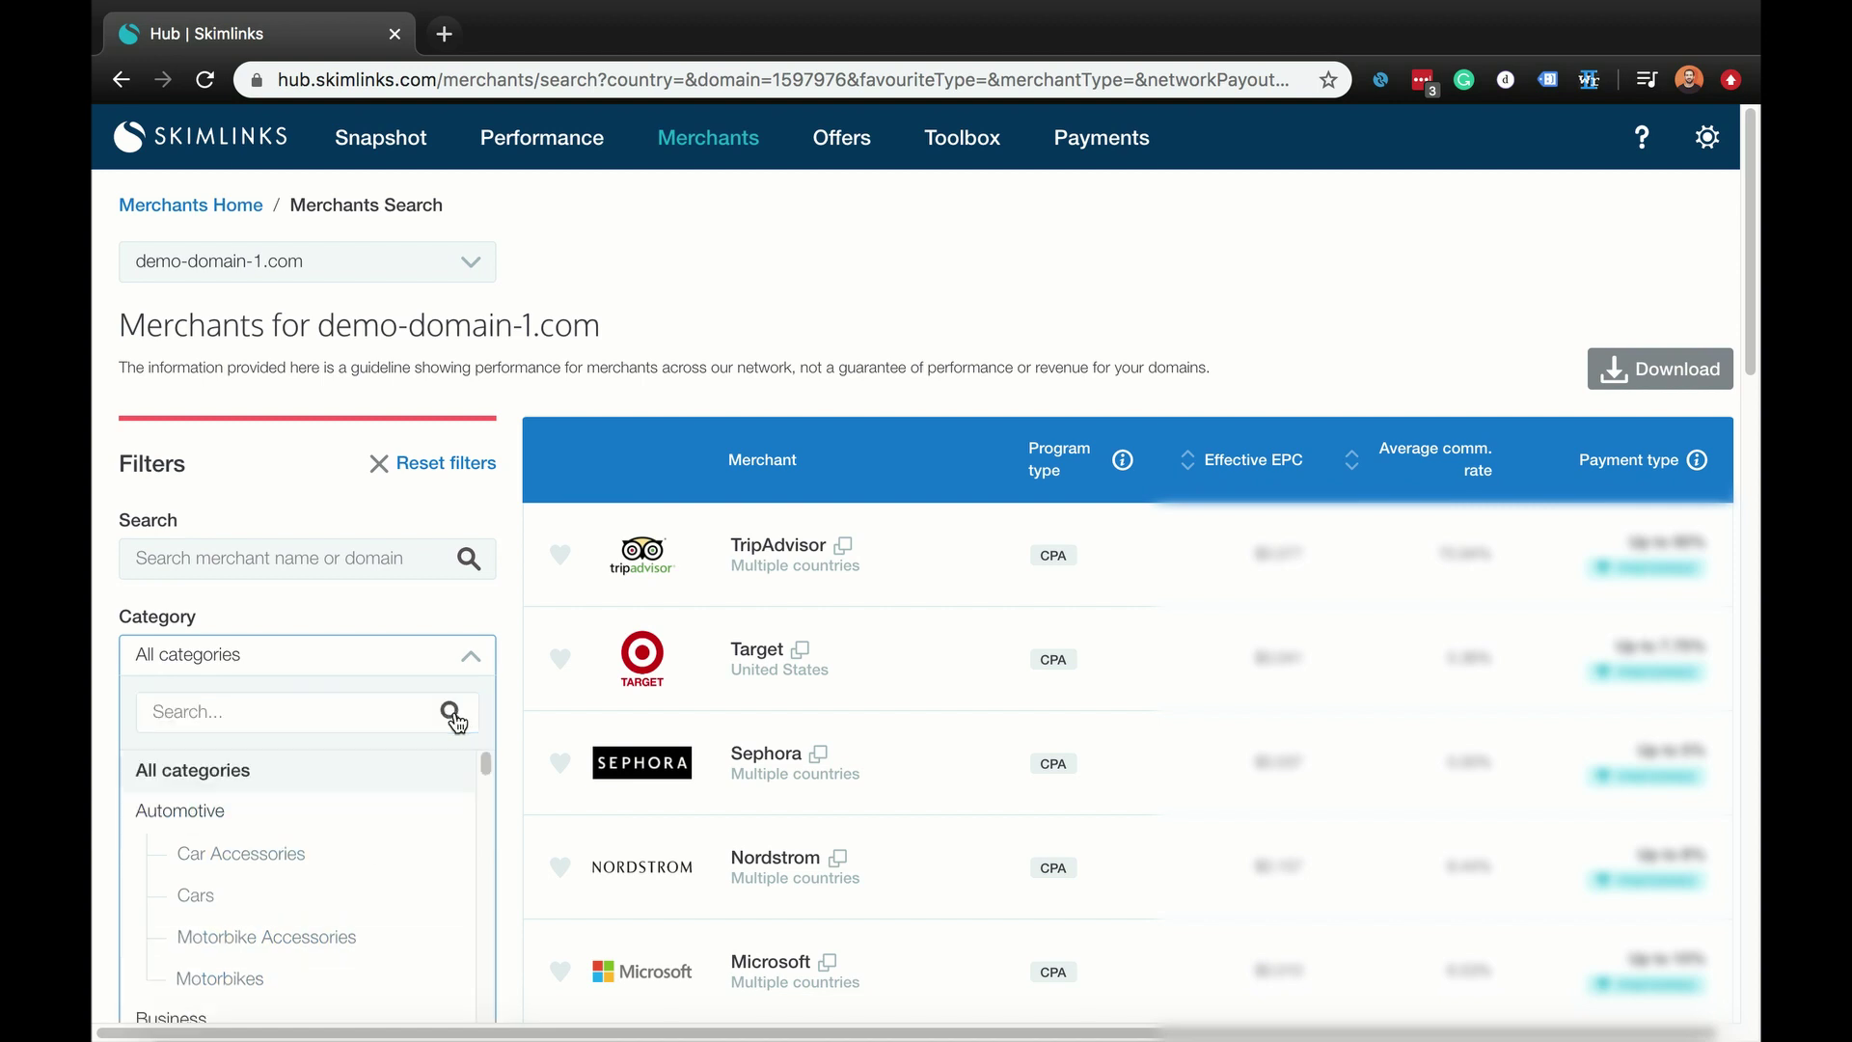
{"action": "left_click", "coordinate": [468, 655]}
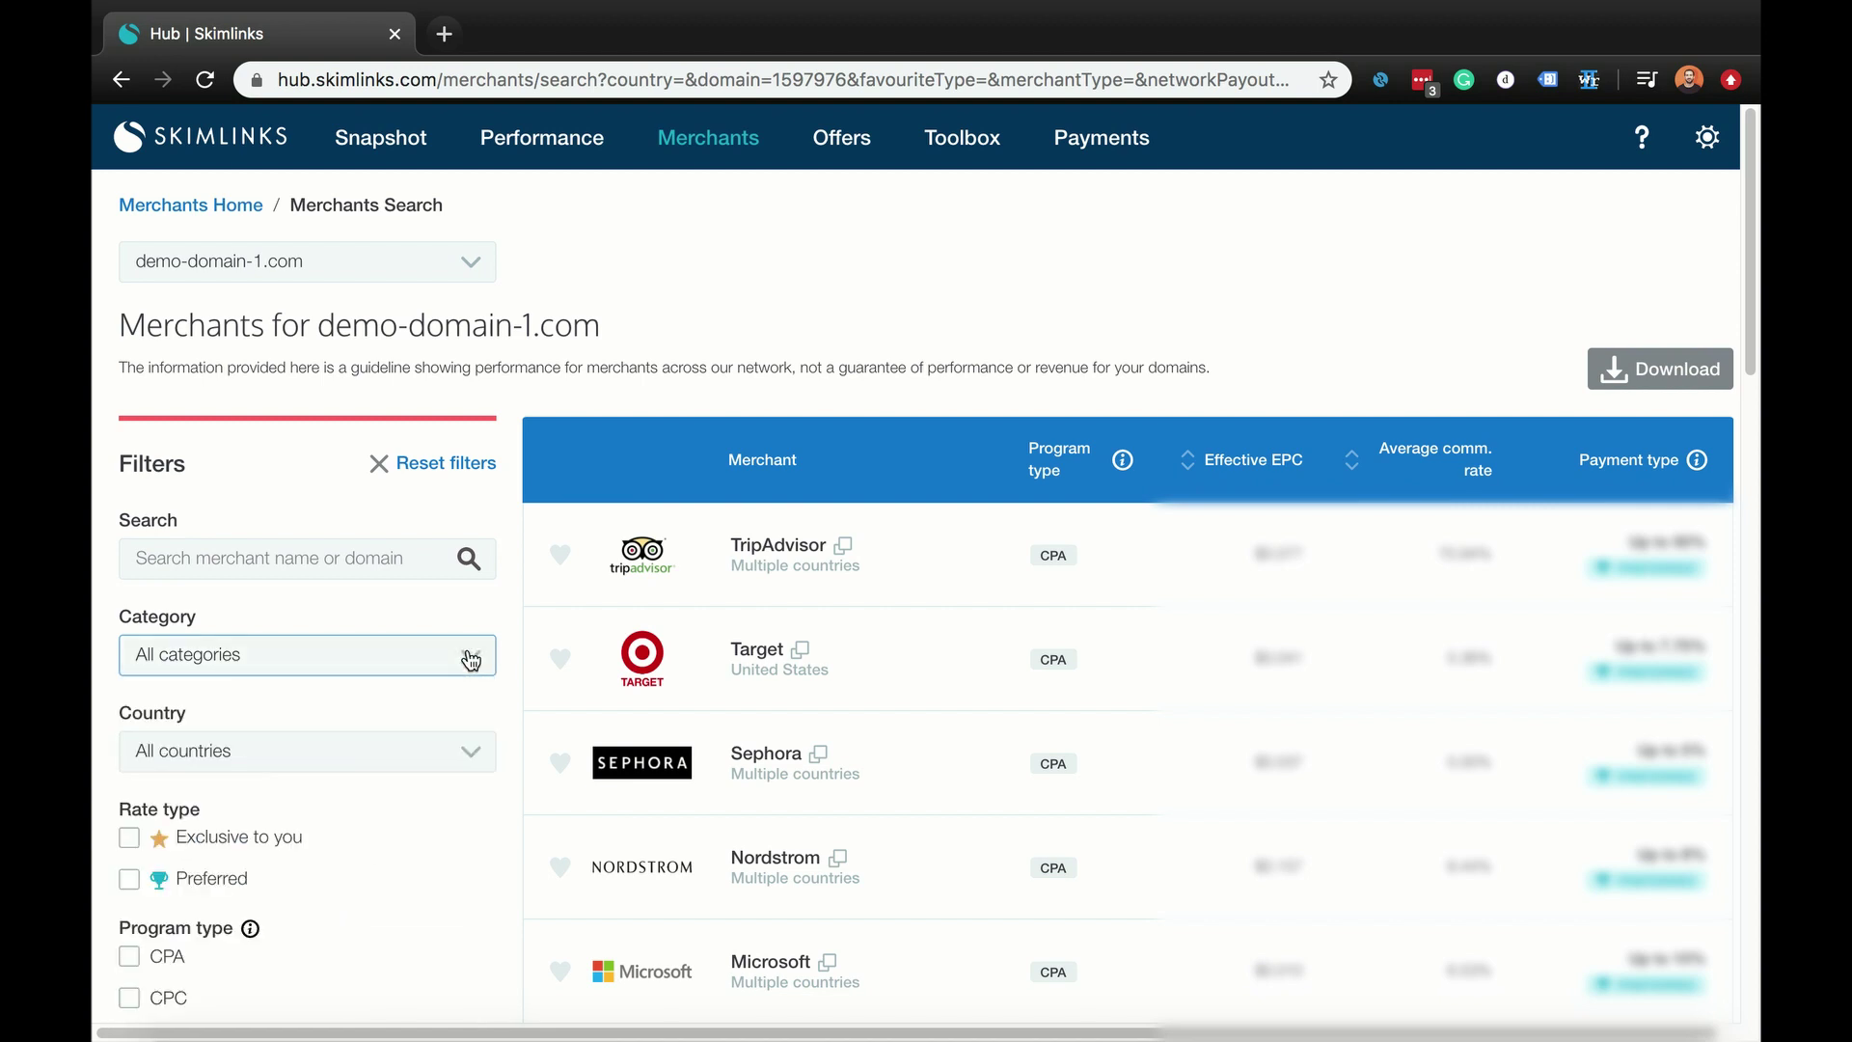
{"action": "left_click", "coordinate": [468, 759]}
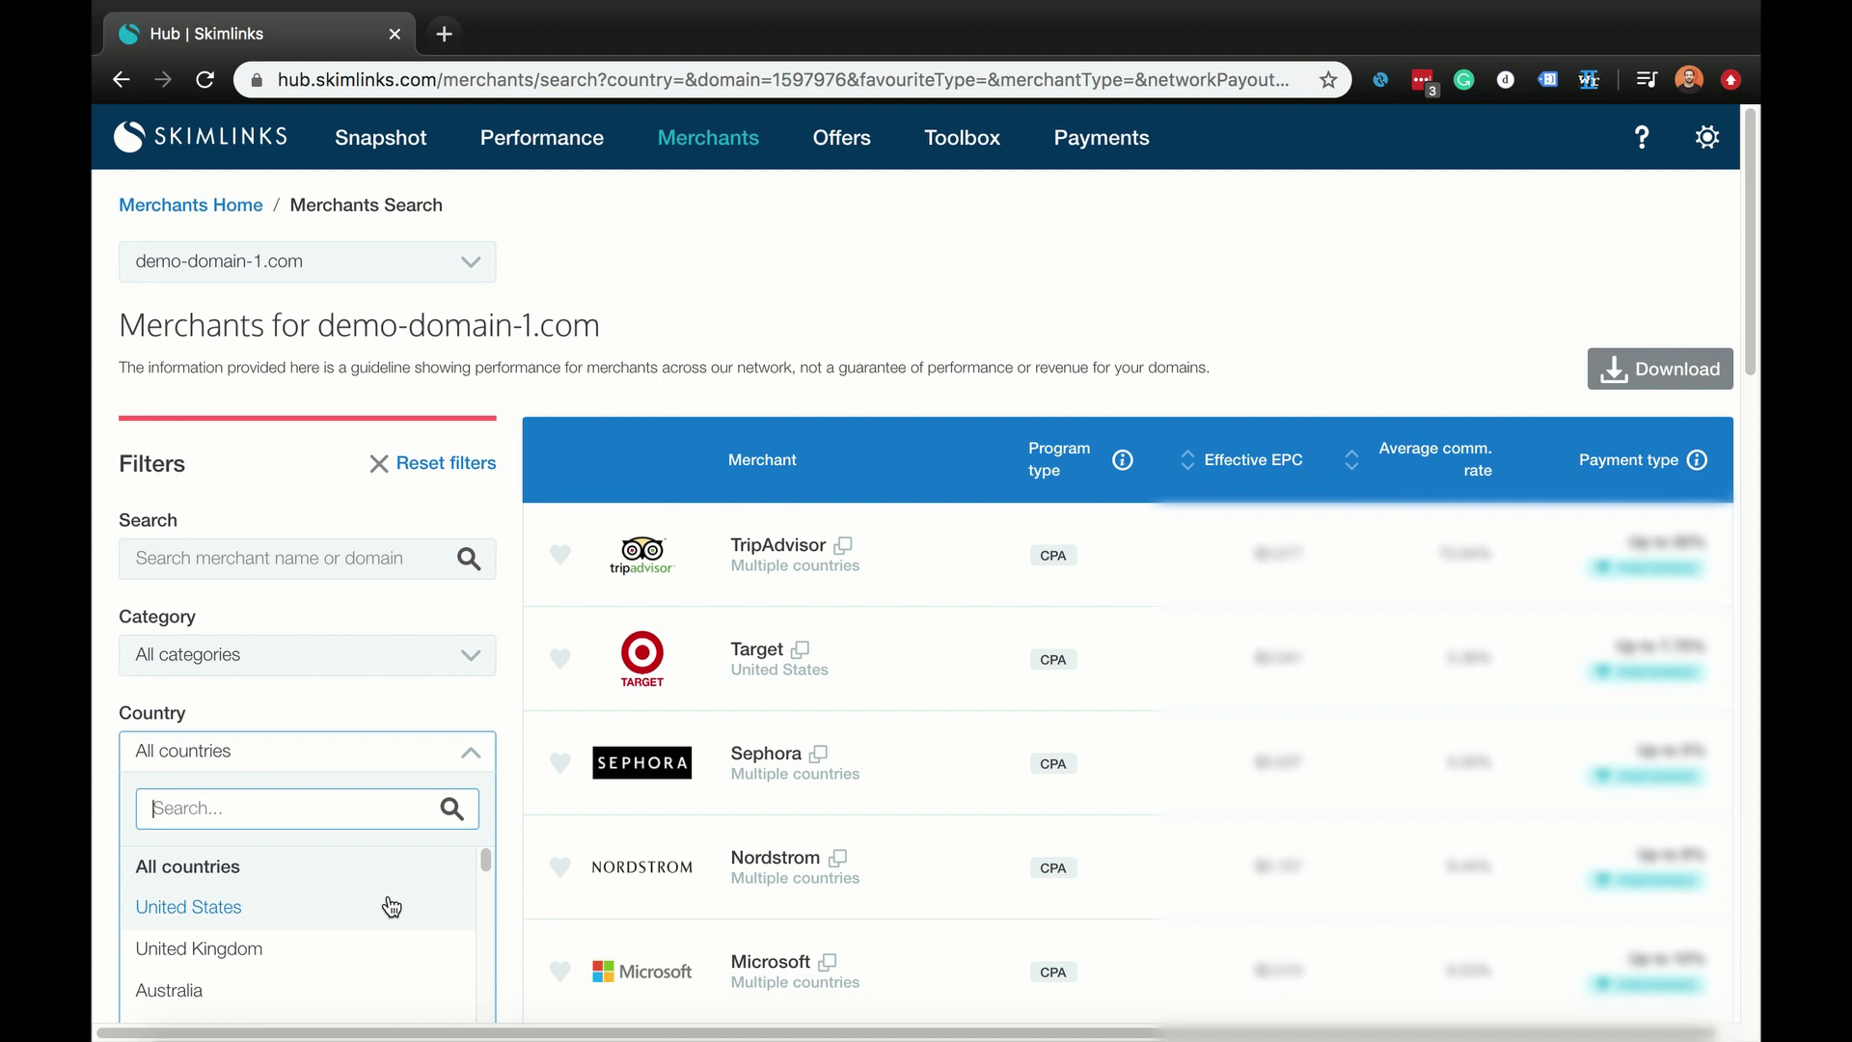
Step: Dismiss the Country filter without choosing a country, leaving the list unfiltered
{"action": "left_click", "coordinate": [472, 768]}
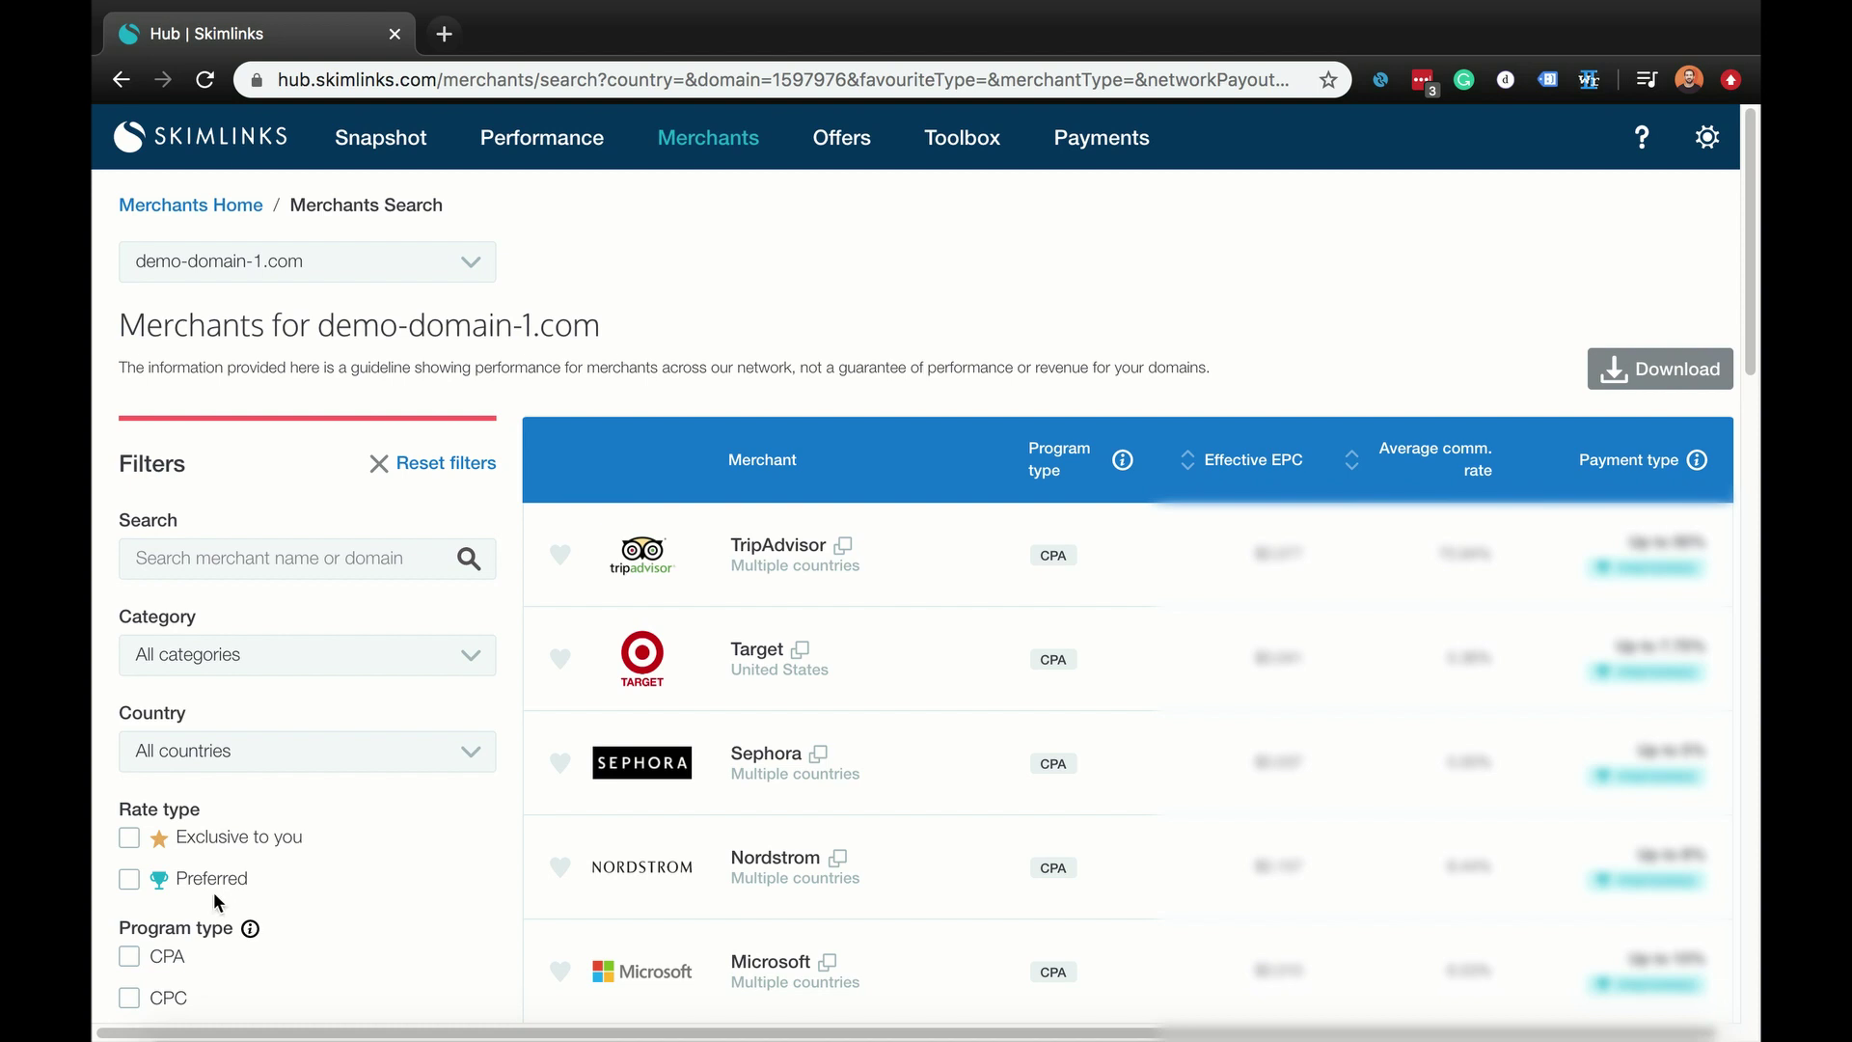
{"action": "scroll", "coordinate": [213, 895], "scroll_direction": "down", "scroll_amount": 1}
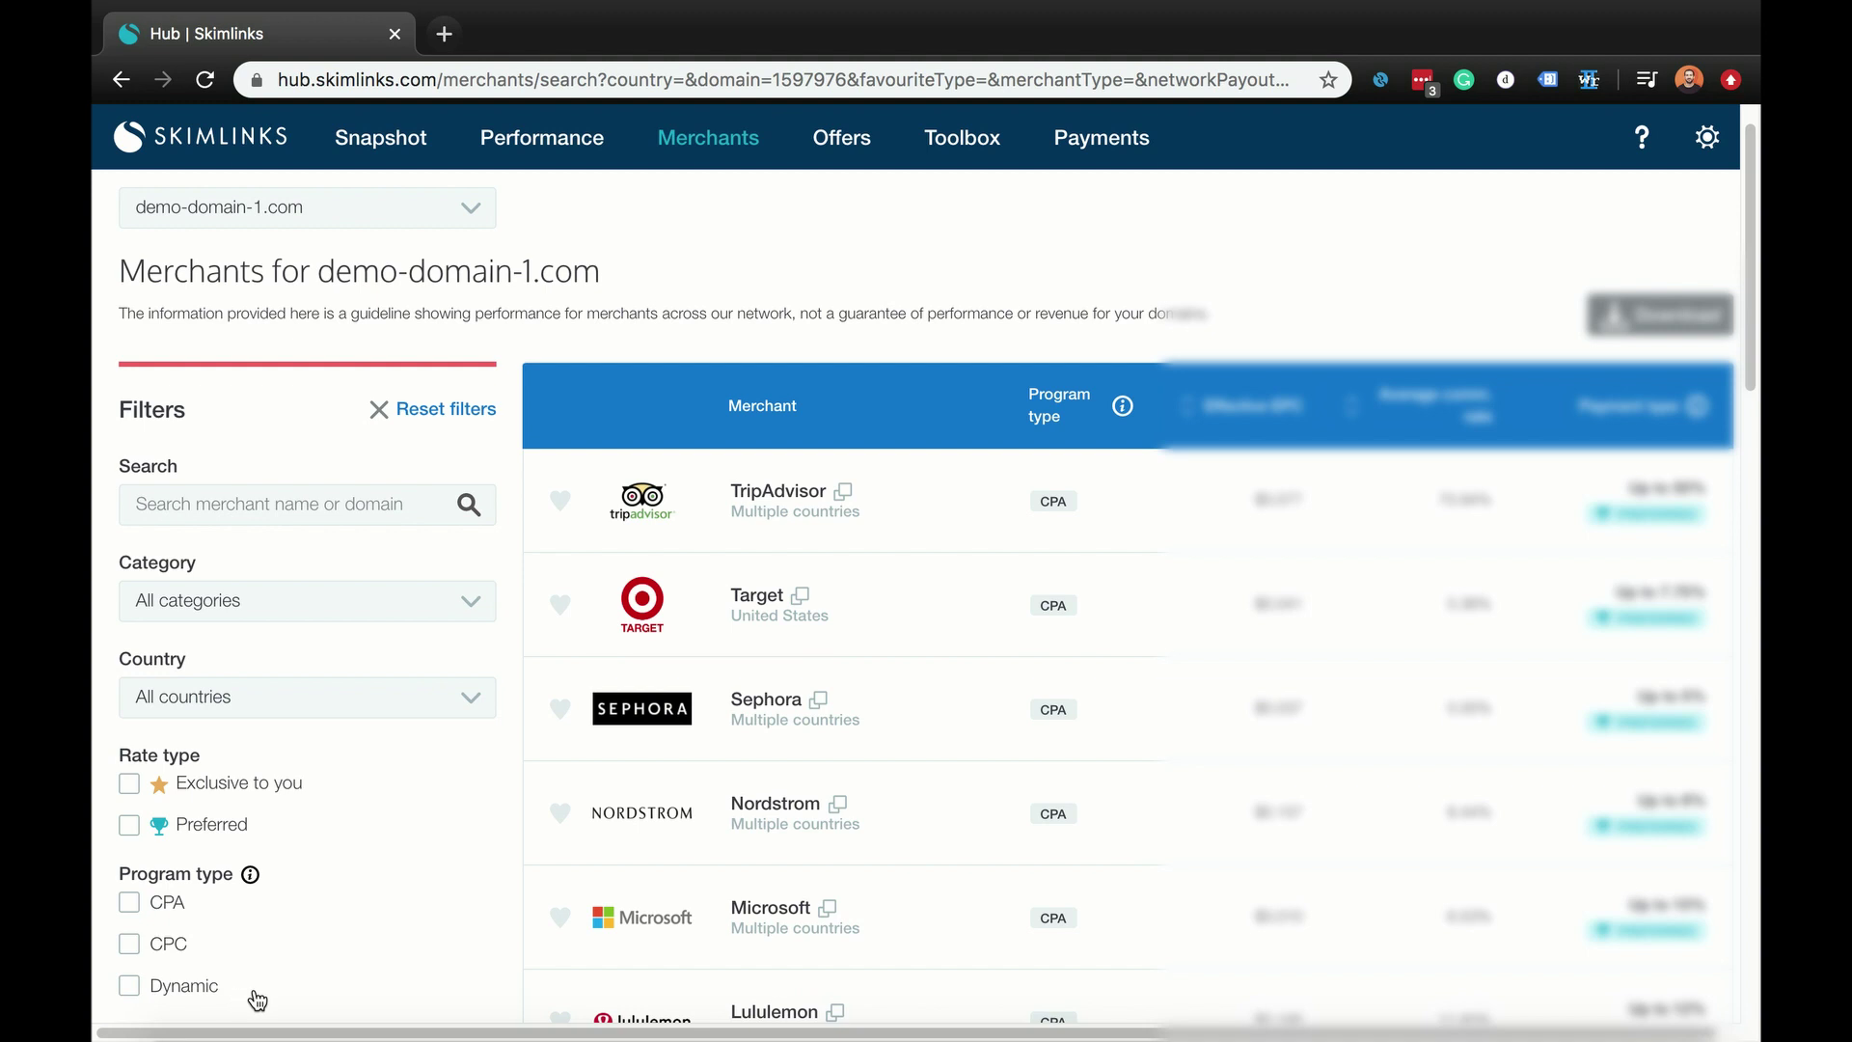
{"action": "scroll", "coordinate": [257, 1000], "scroll_direction": "down", "scroll_amount": 3}
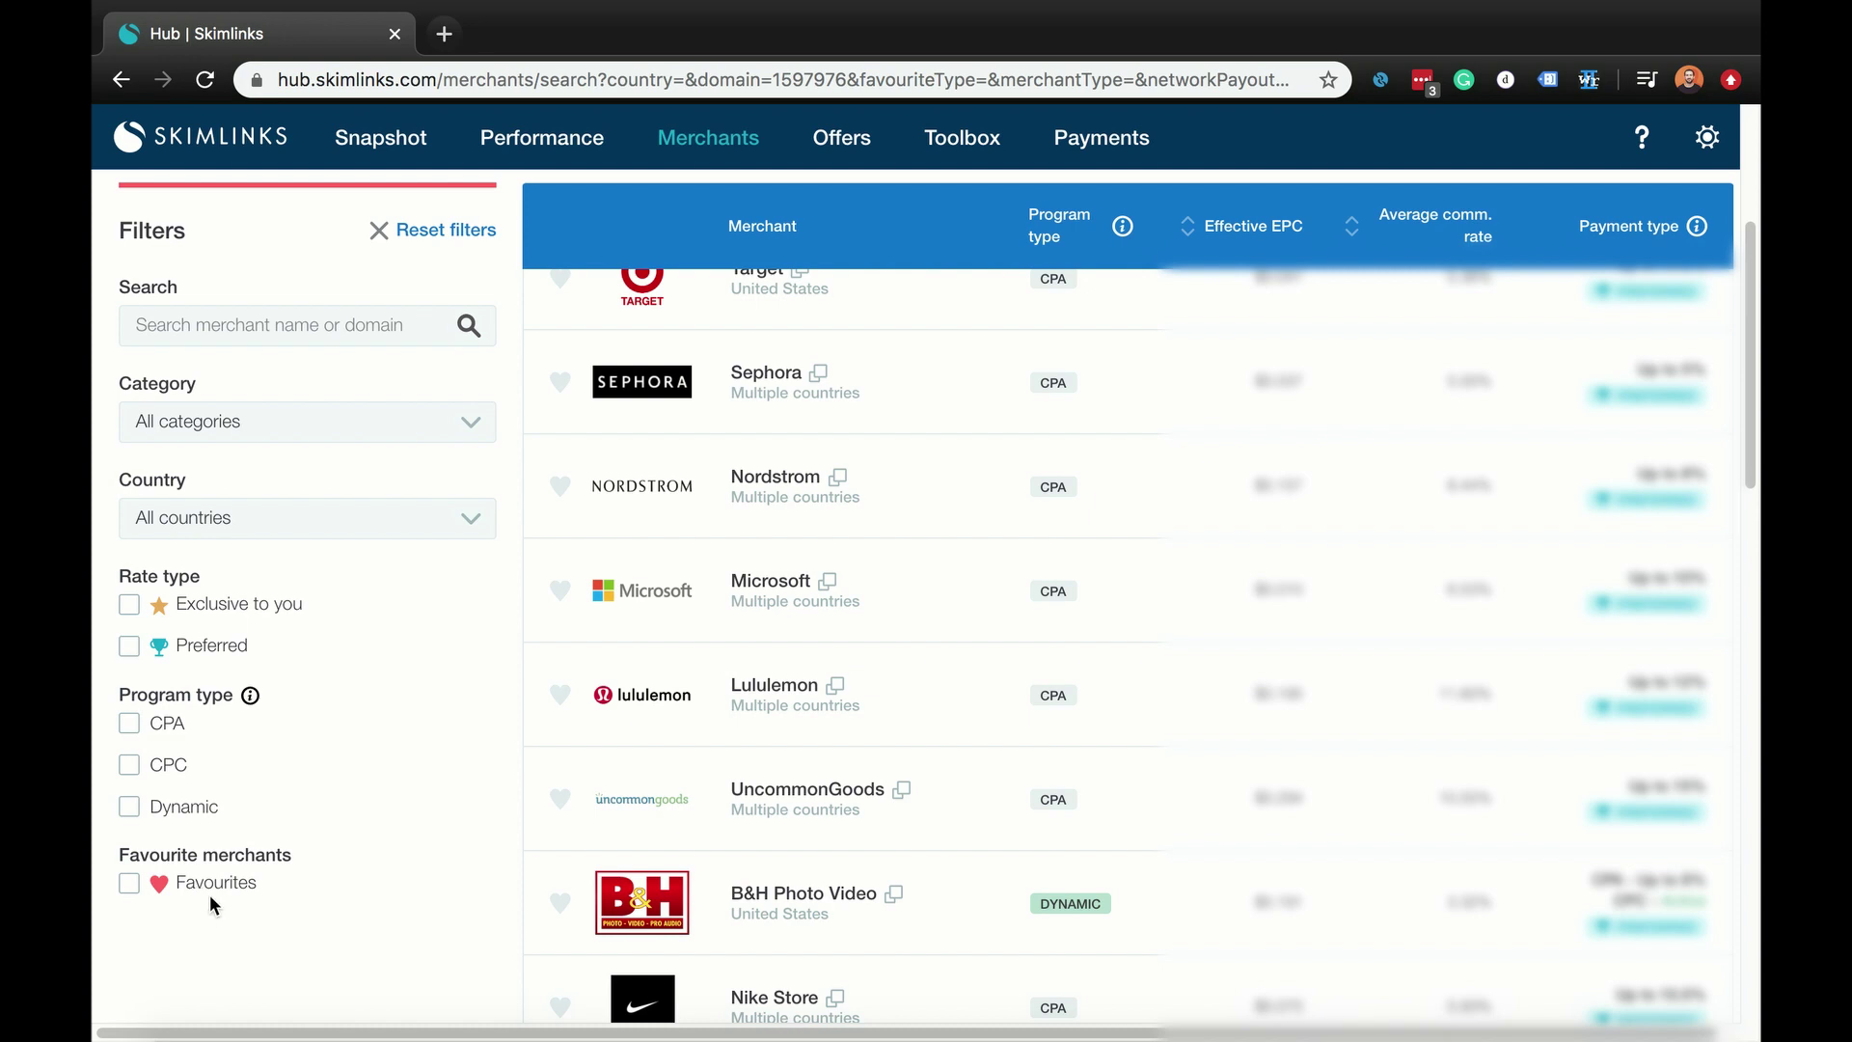
Step: Favourite Microsoft via its heart icon in the merchant table
{"action": "left_click", "coordinate": [562, 593]}
{"action": "scroll", "coordinate": [765, 609], "scroll_direction": "up", "scroll_amount": 3}
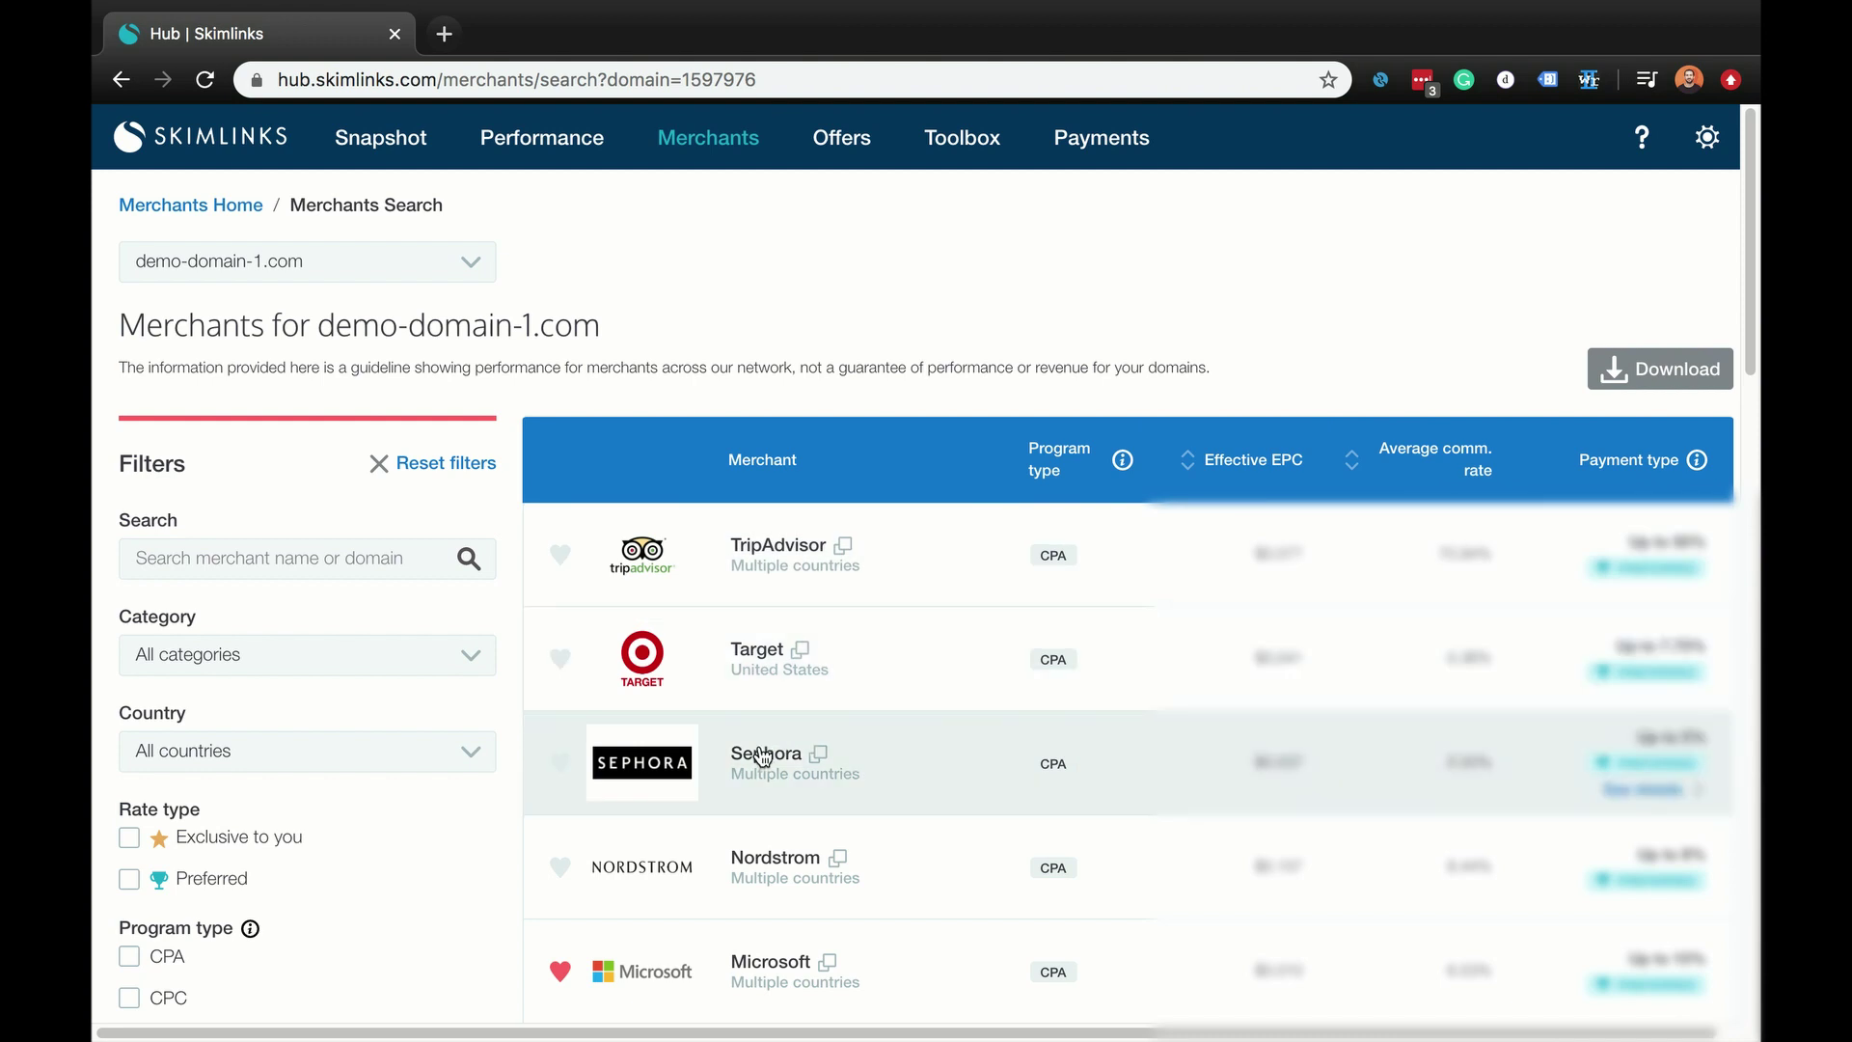
Step: Open Sephora's merchant profile from the list and add Sephora to favourites
{"action": "left_click", "coordinate": [763, 756]}
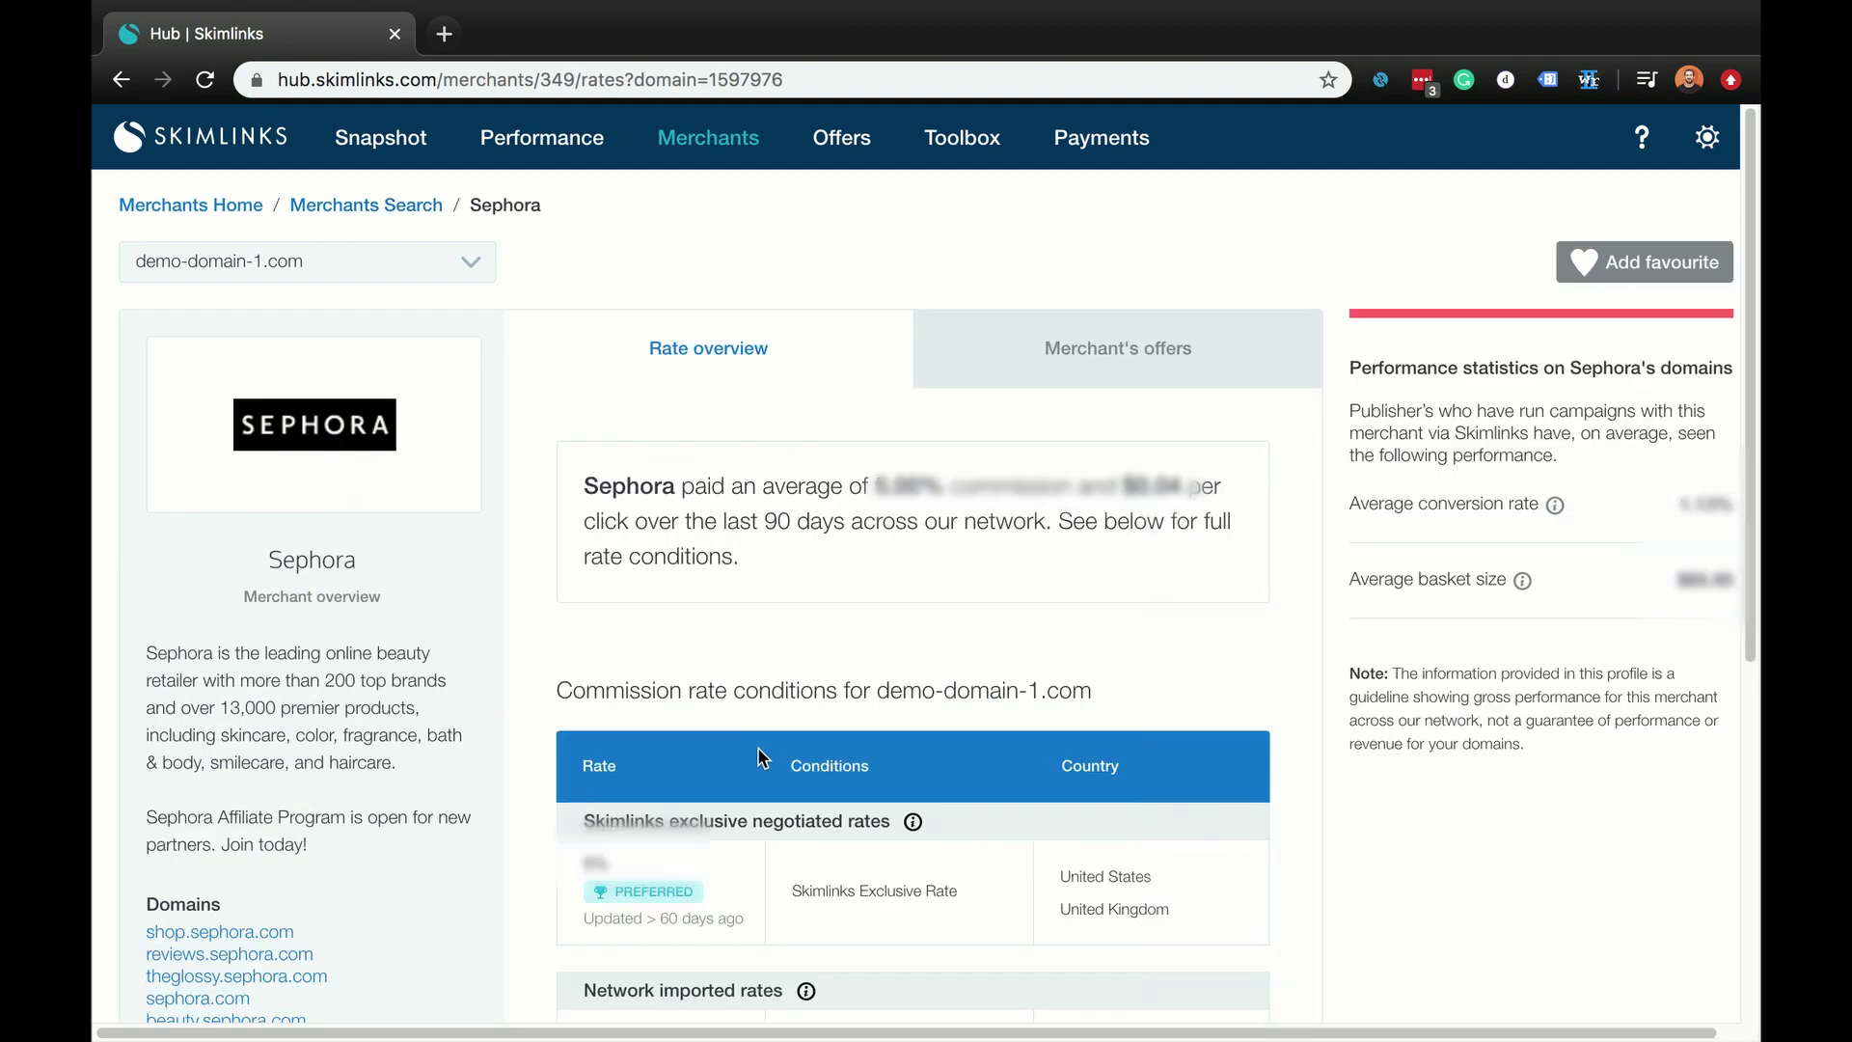
{"action": "scroll", "coordinate": [356, 643], "scroll_direction": "down", "scroll_amount": 2}
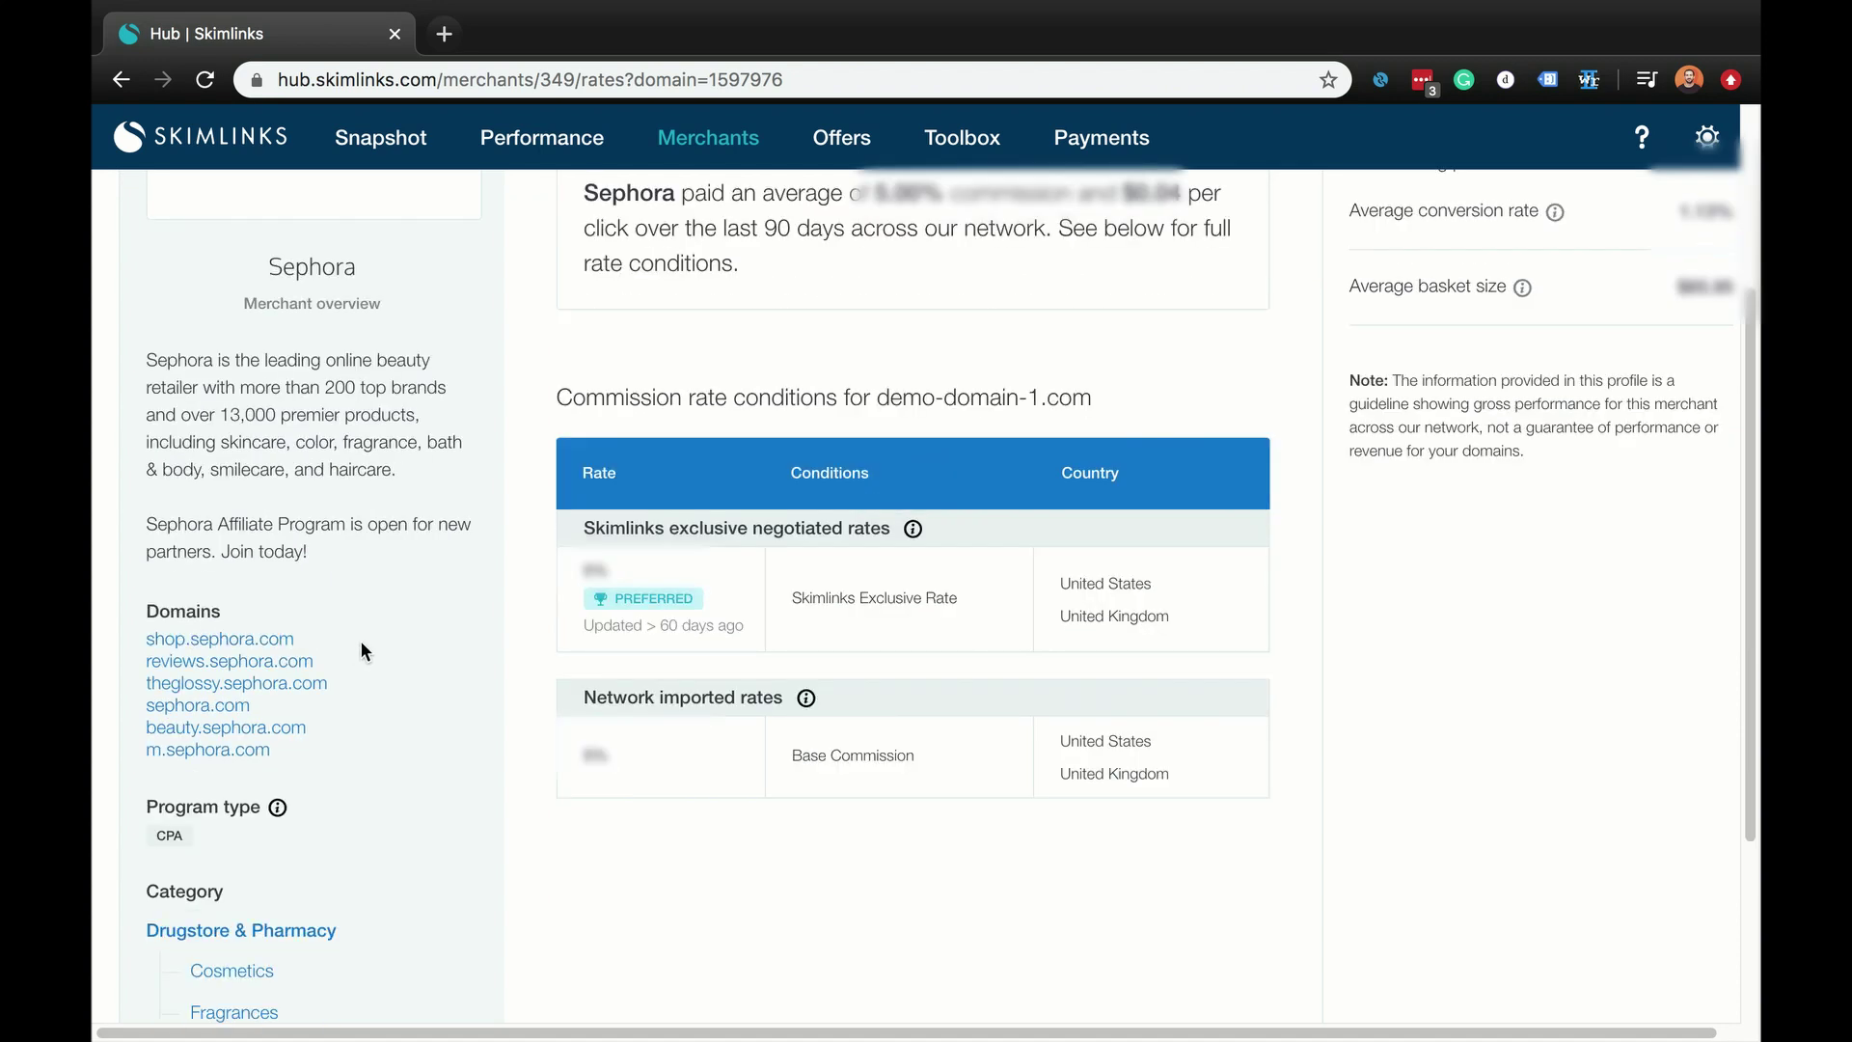
{"action": "scroll", "coordinate": [378, 741], "scroll_direction": "down", "scroll_amount": 2}
{"action": "scroll", "coordinate": [378, 748], "scroll_direction": "down", "scroll_amount": 1}
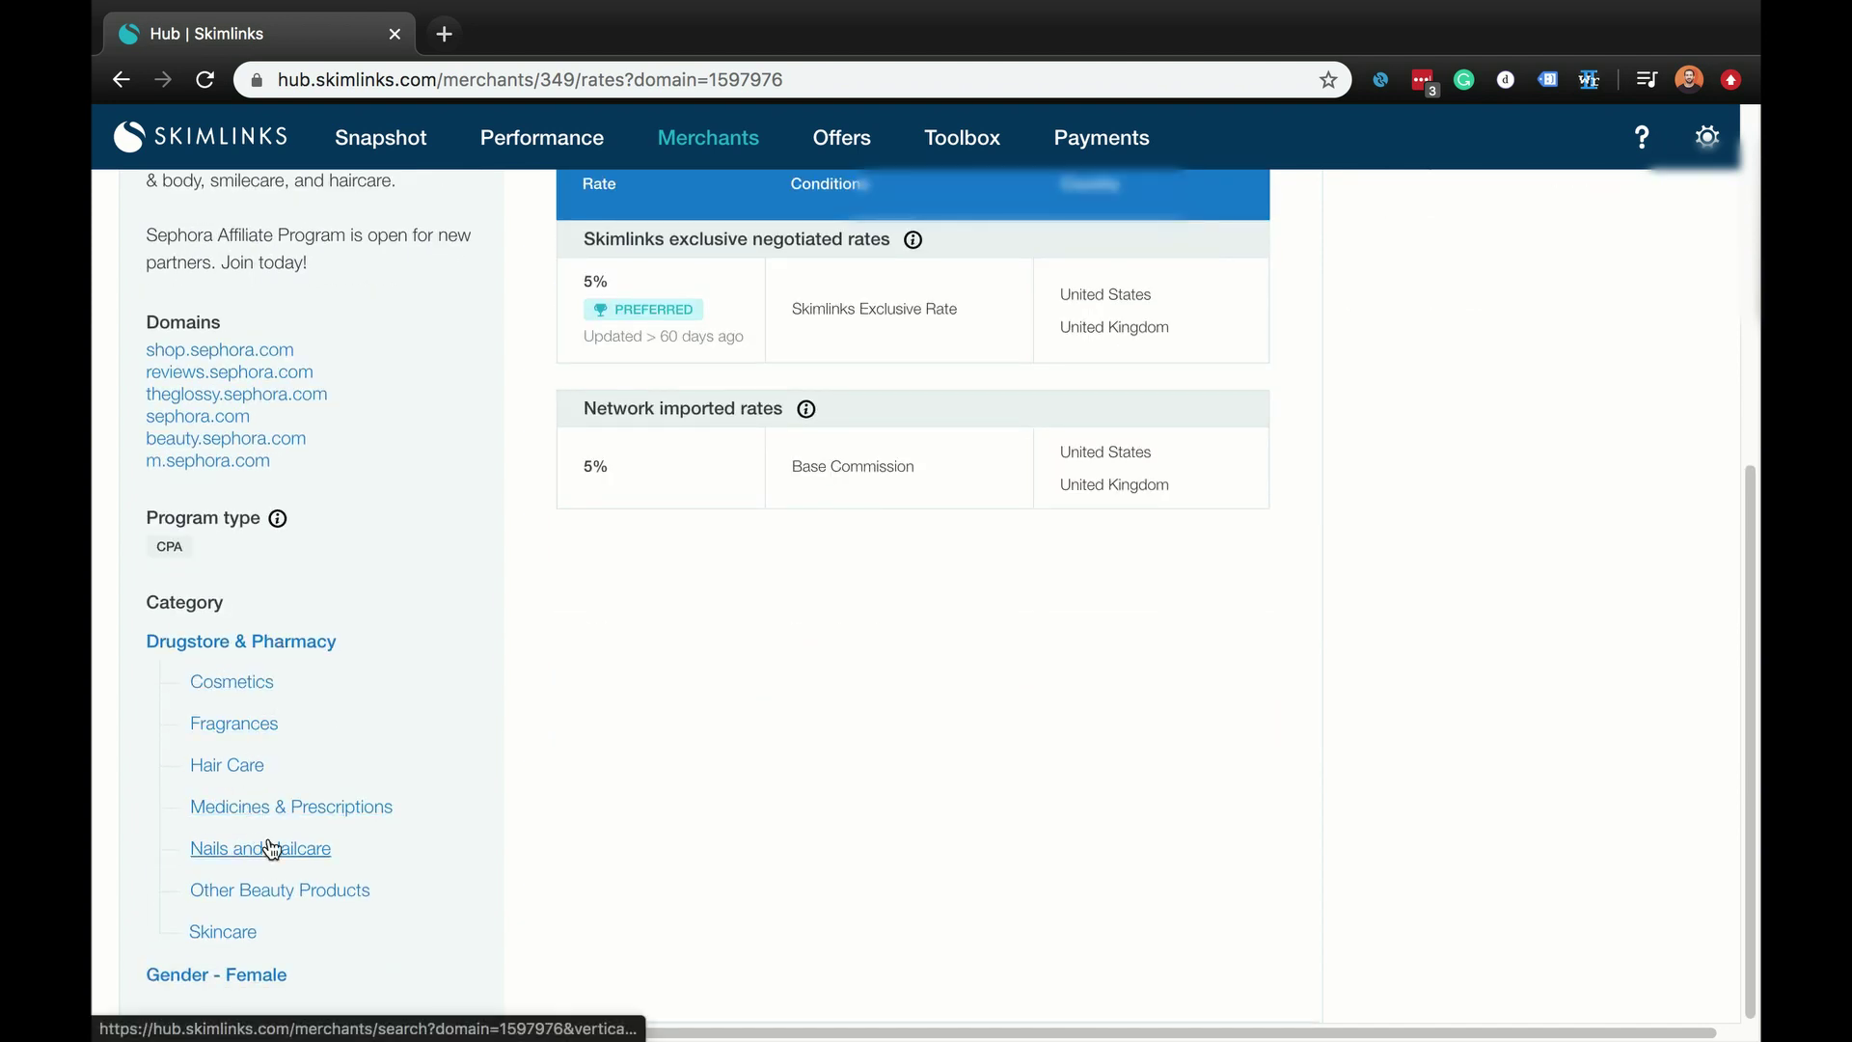
{"action": "scroll", "coordinate": [391, 738], "scroll_direction": "up", "scroll_amount": 1}
{"action": "scroll", "coordinate": [463, 681], "scroll_direction": "up", "scroll_amount": 4}
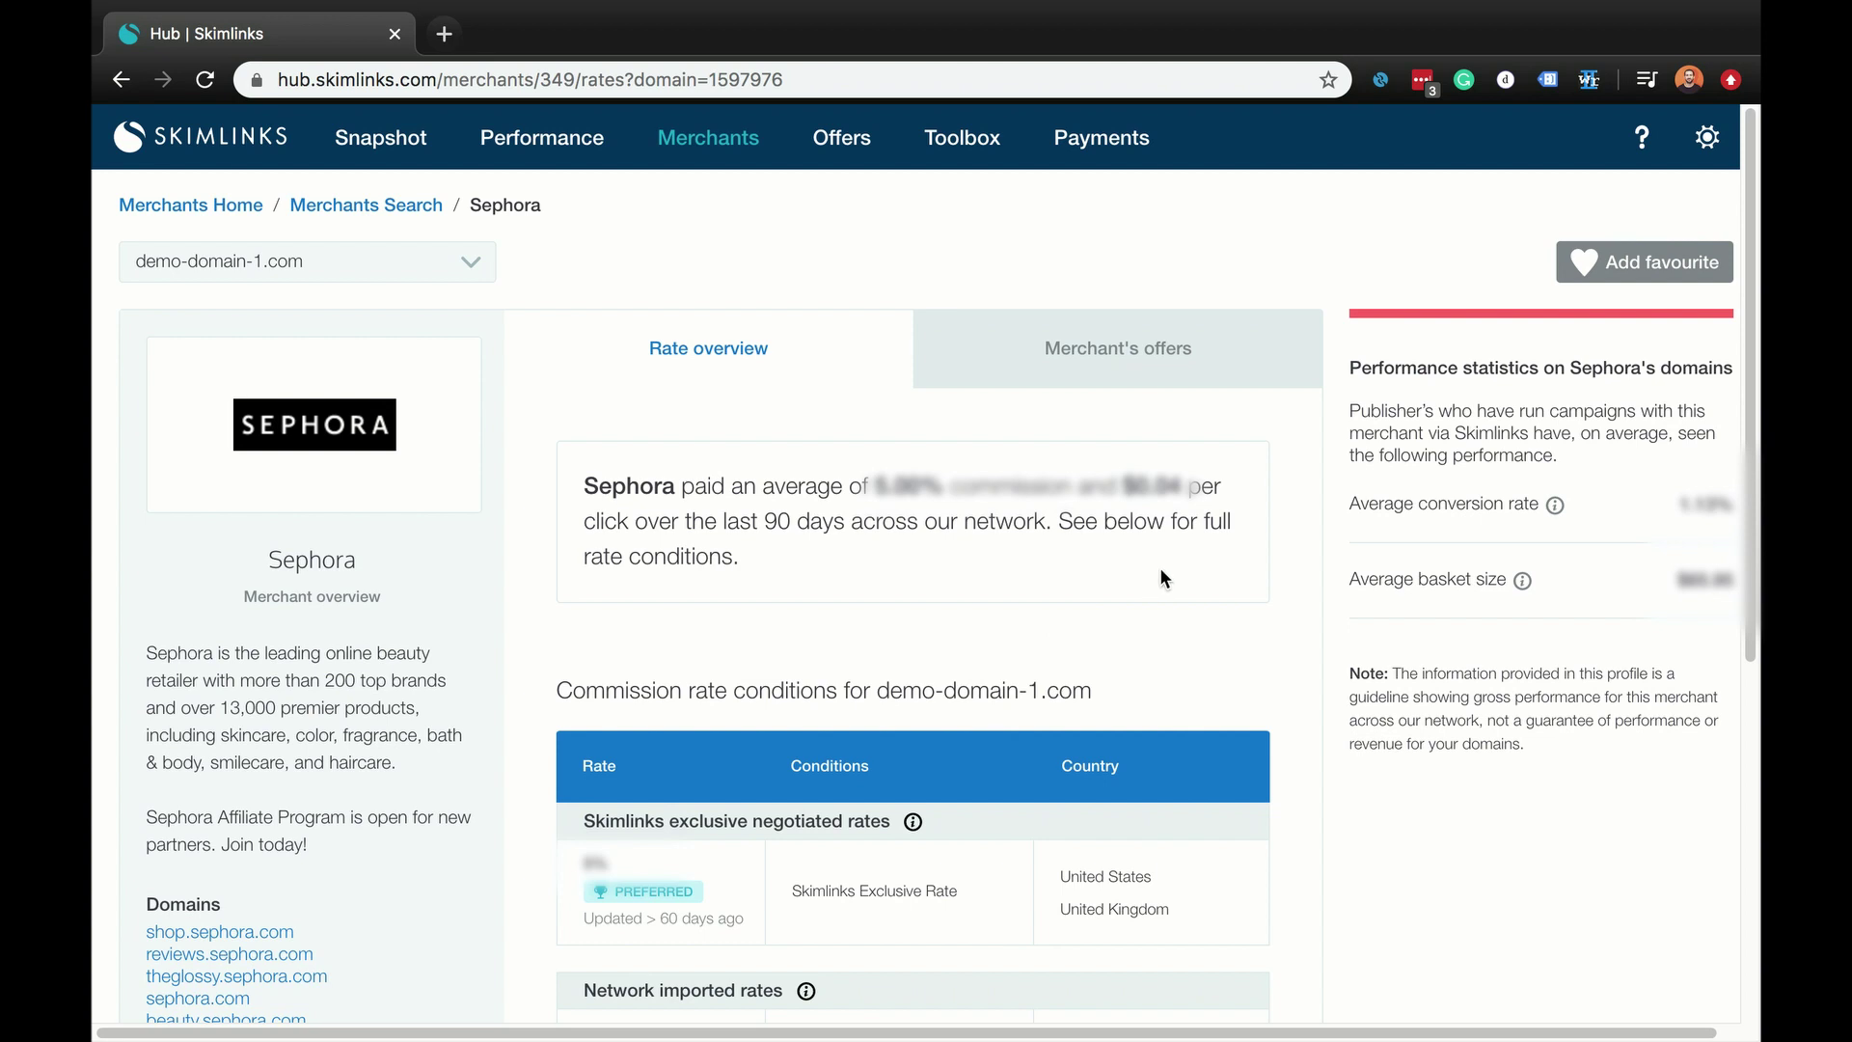
{"action": "scroll", "coordinate": [963, 669], "scroll_direction": "down", "scroll_amount": 3}
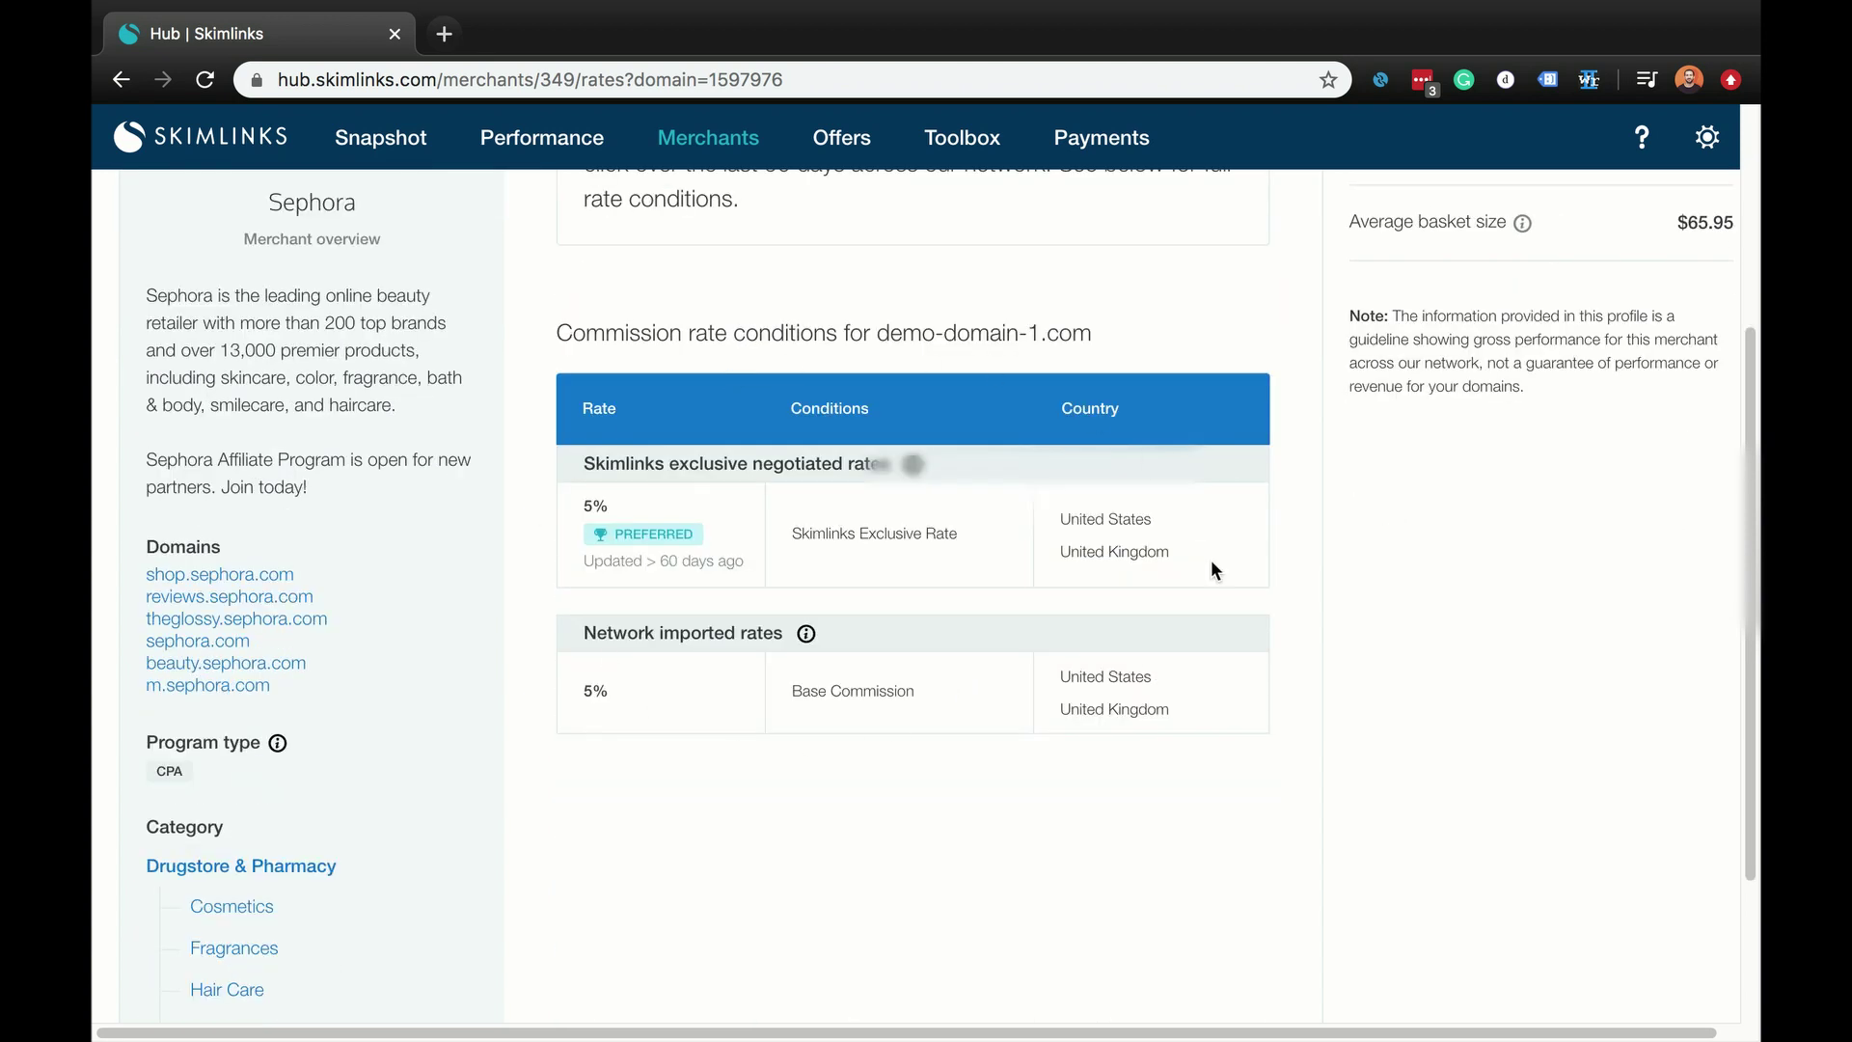
{"action": "scroll", "coordinate": [1214, 732], "scroll_direction": "up", "scroll_amount": 3}
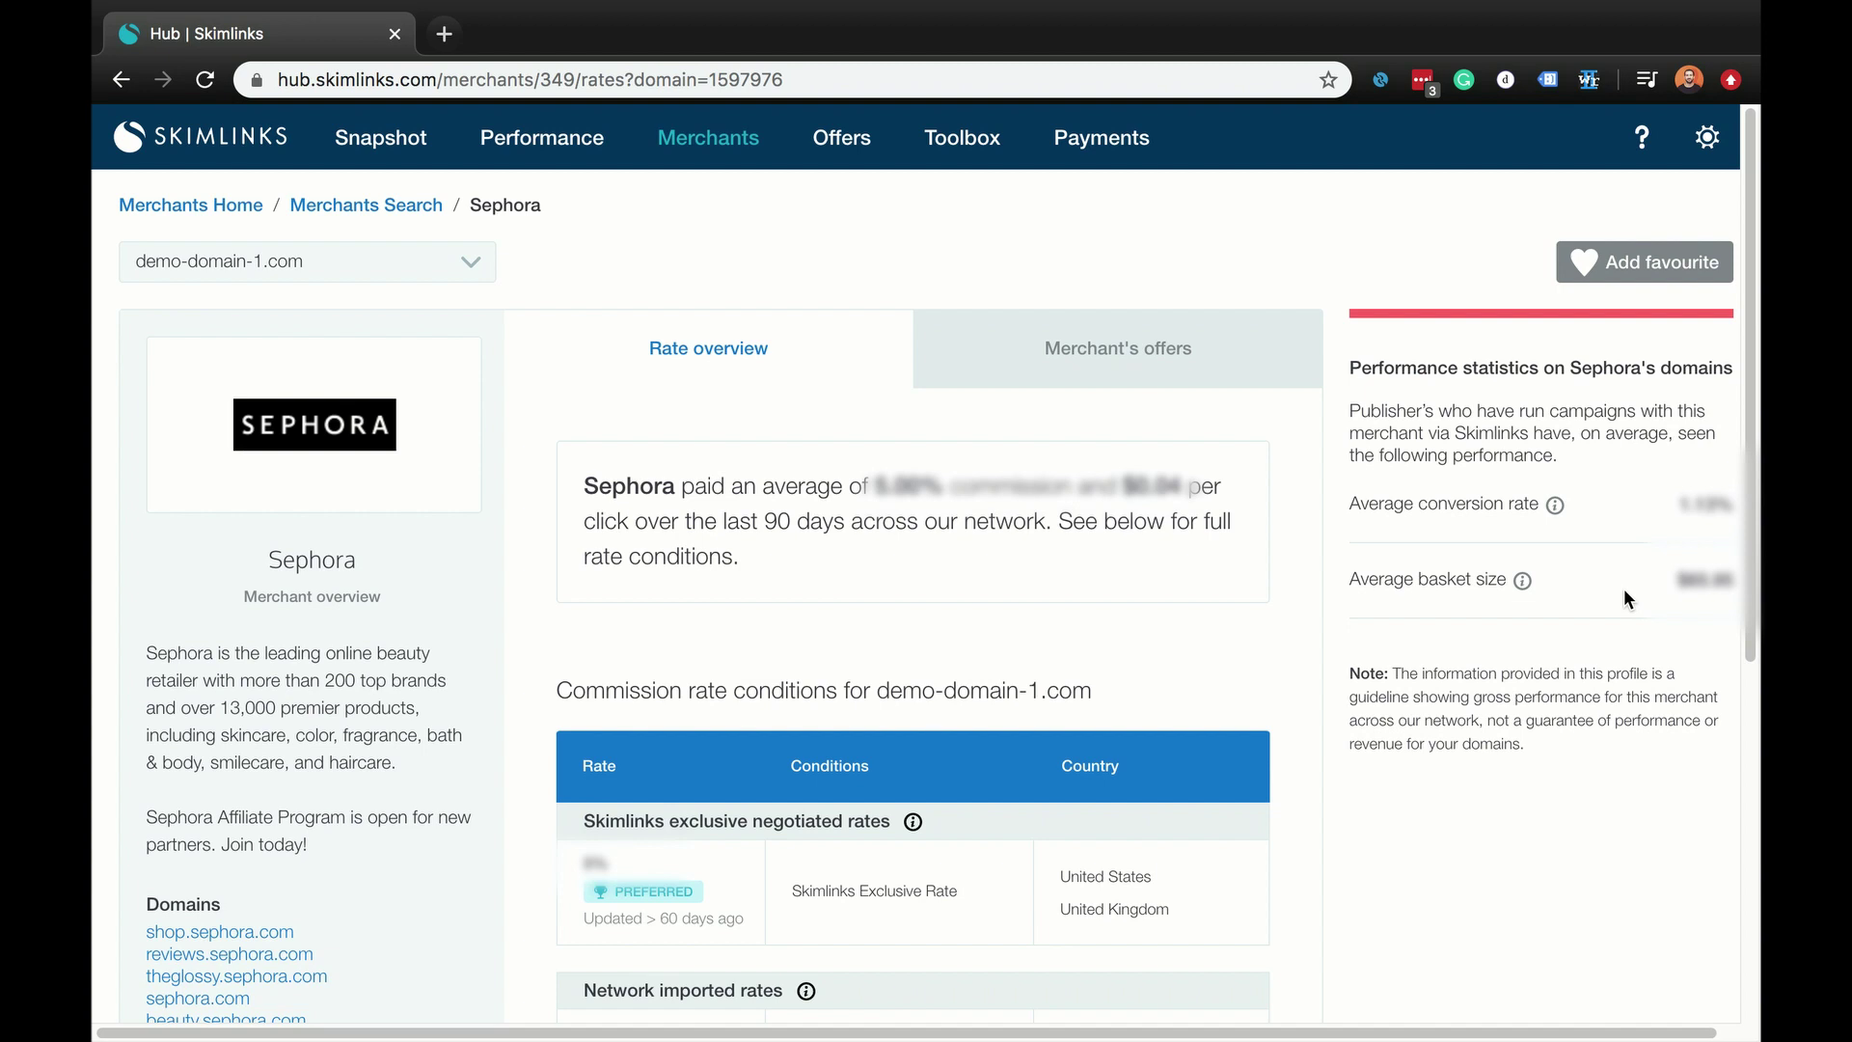
{"action": "left_click", "coordinate": [1663, 275]}
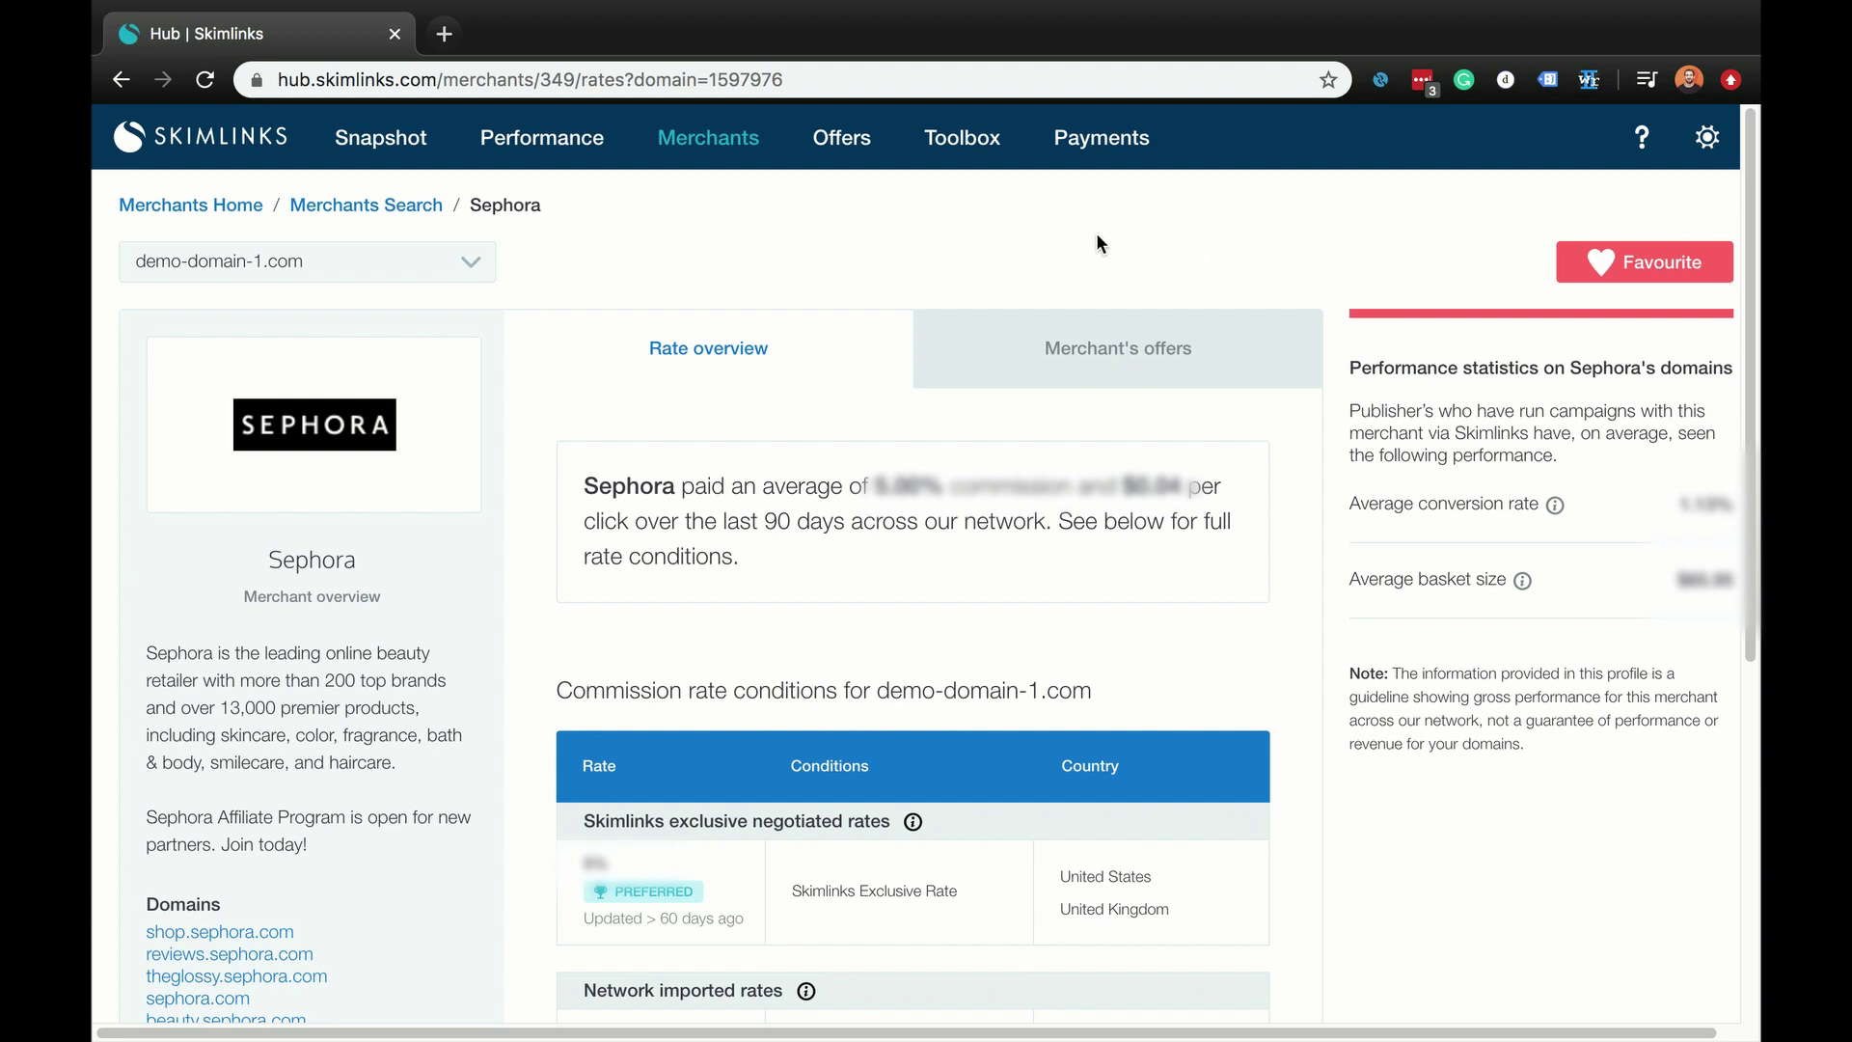
Step: Show Sephora's Merchant's offers tab listing its active and upcoming coupons
{"action": "left_click", "coordinate": [1125, 363]}
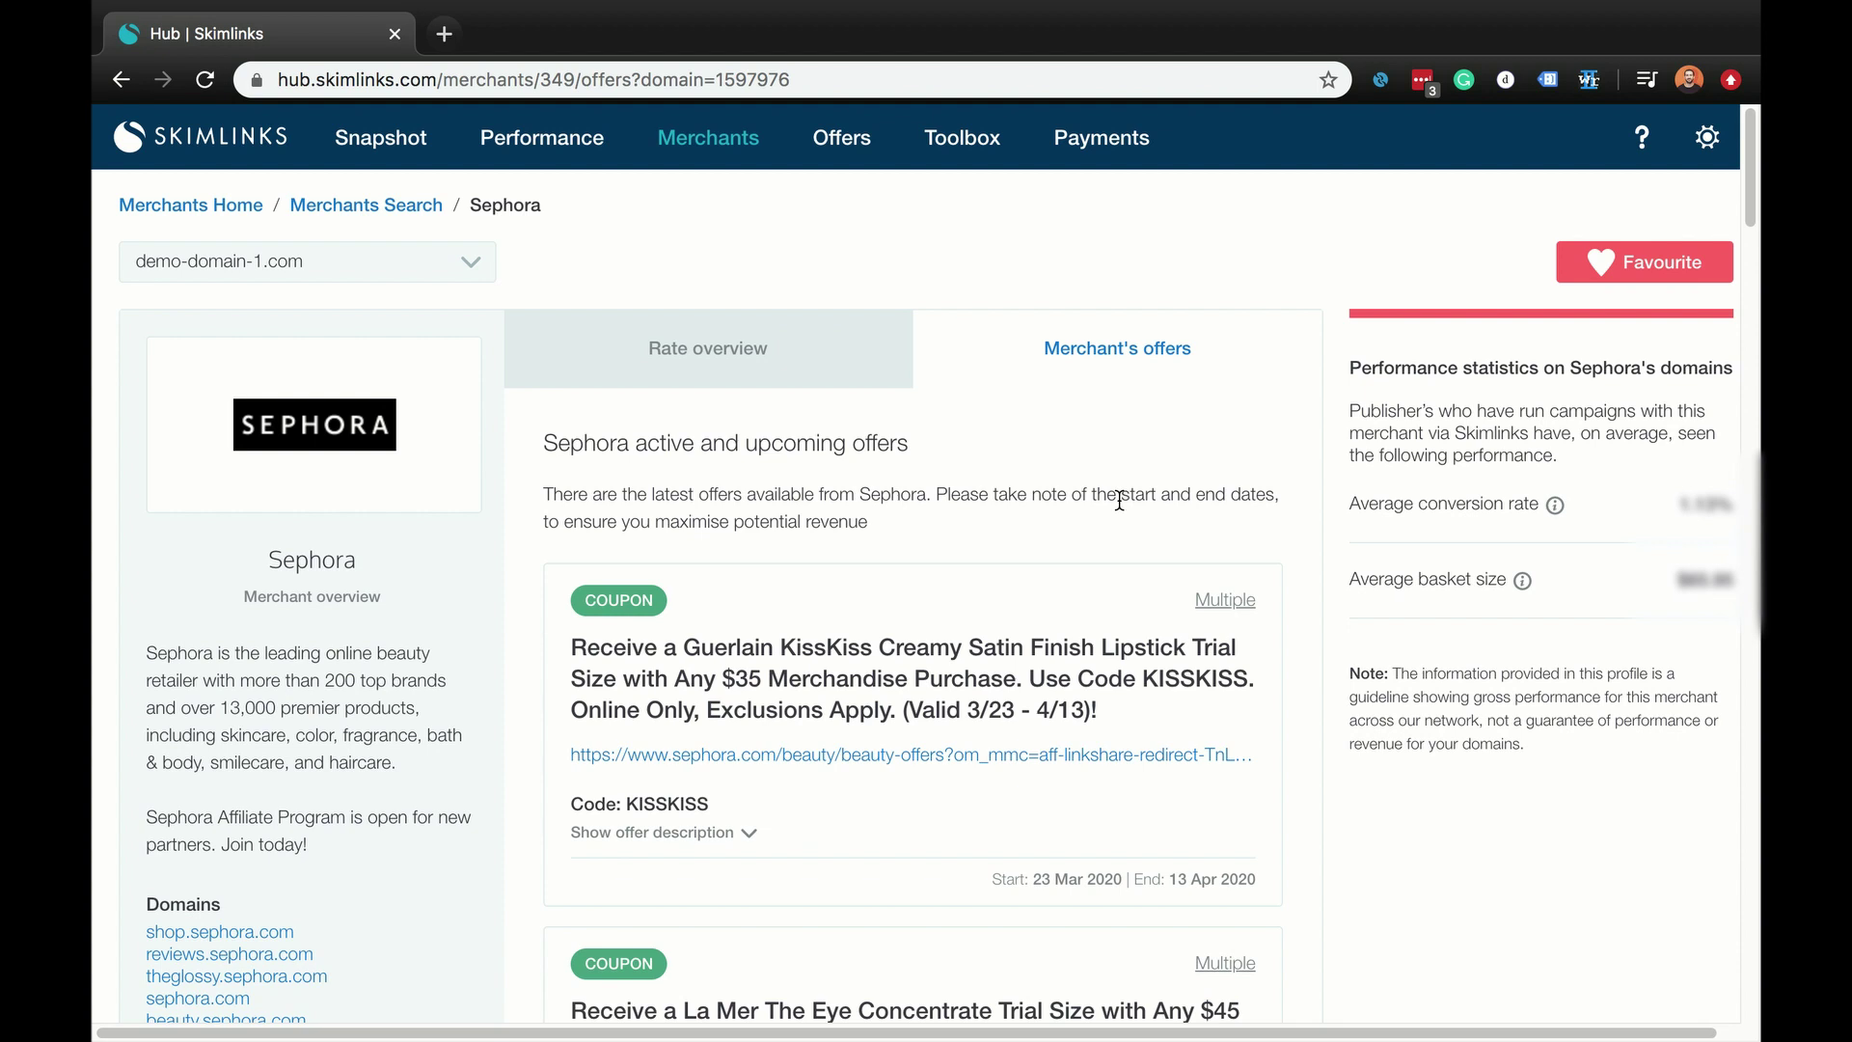
{"action": "scroll", "coordinate": [1119, 500], "scroll_direction": "down", "scroll_amount": 3}
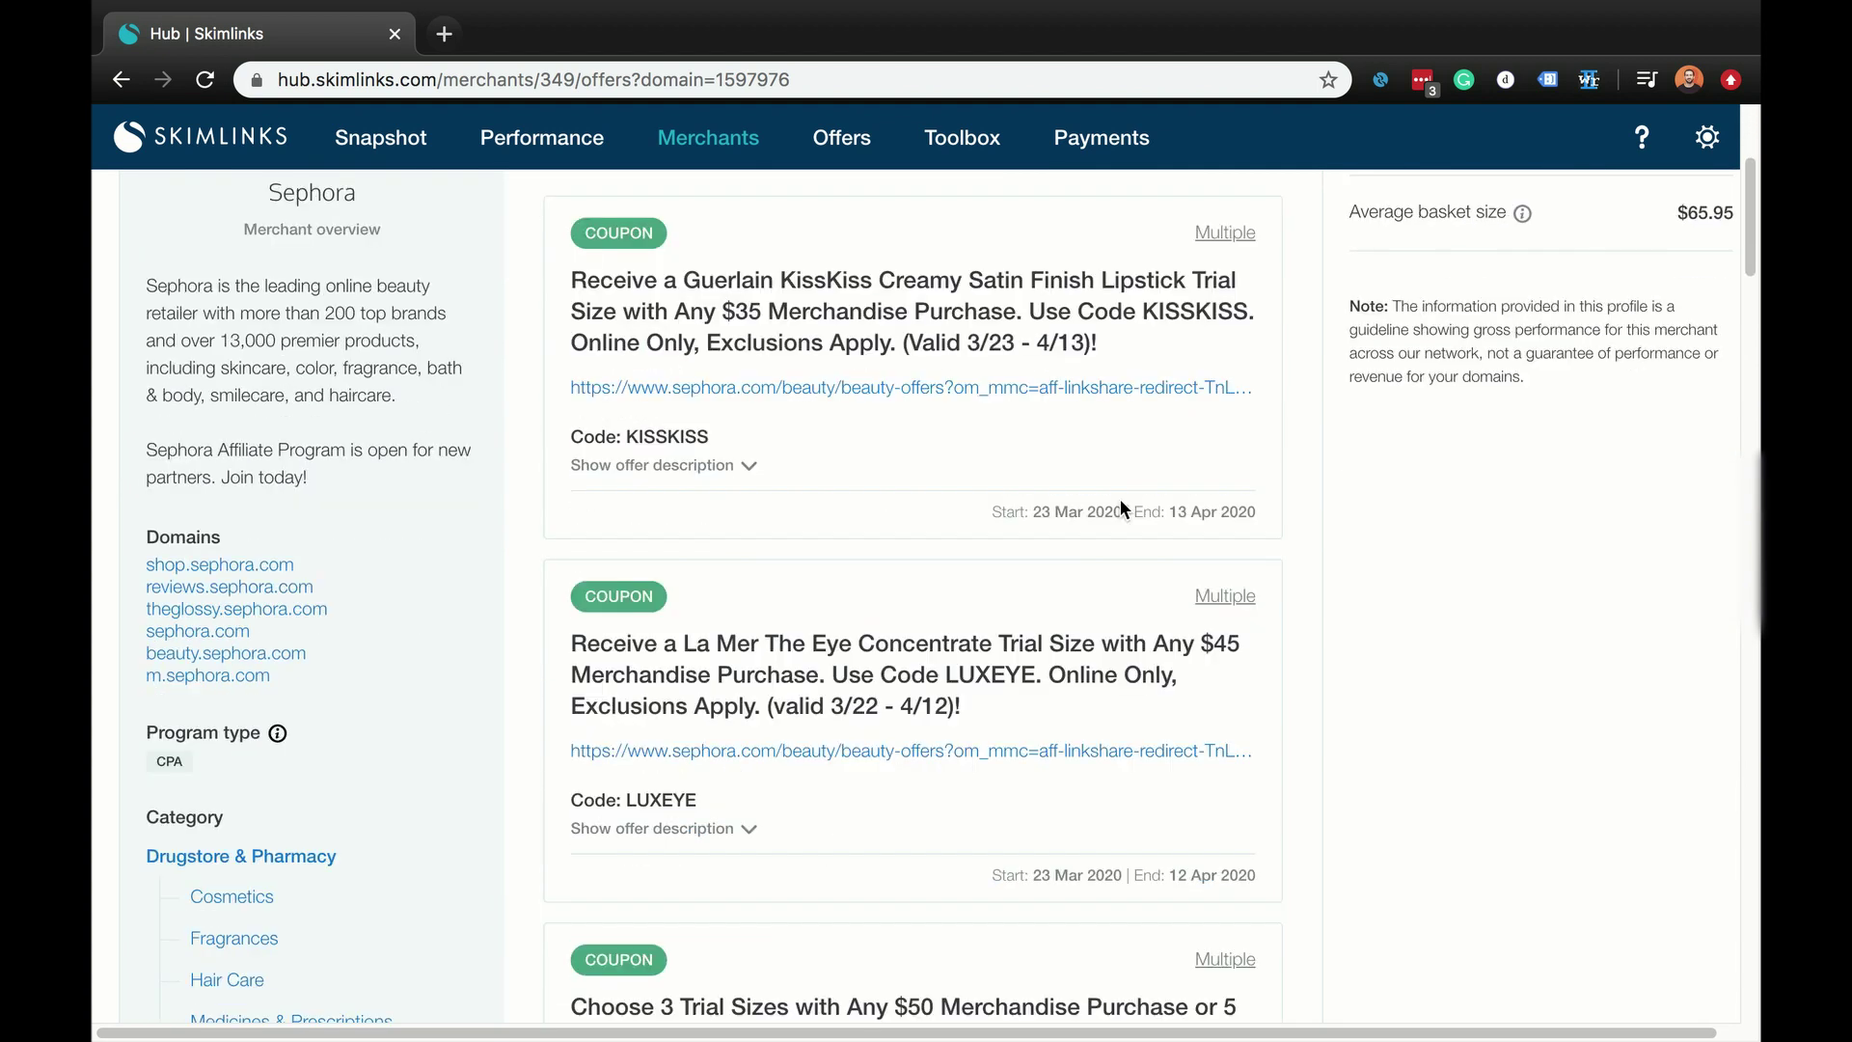
{"action": "scroll", "coordinate": [1119, 500], "scroll_direction": "down", "scroll_amount": 4}
{"action": "scroll", "coordinate": [1119, 498], "scroll_direction": "down", "scroll_amount": 1}
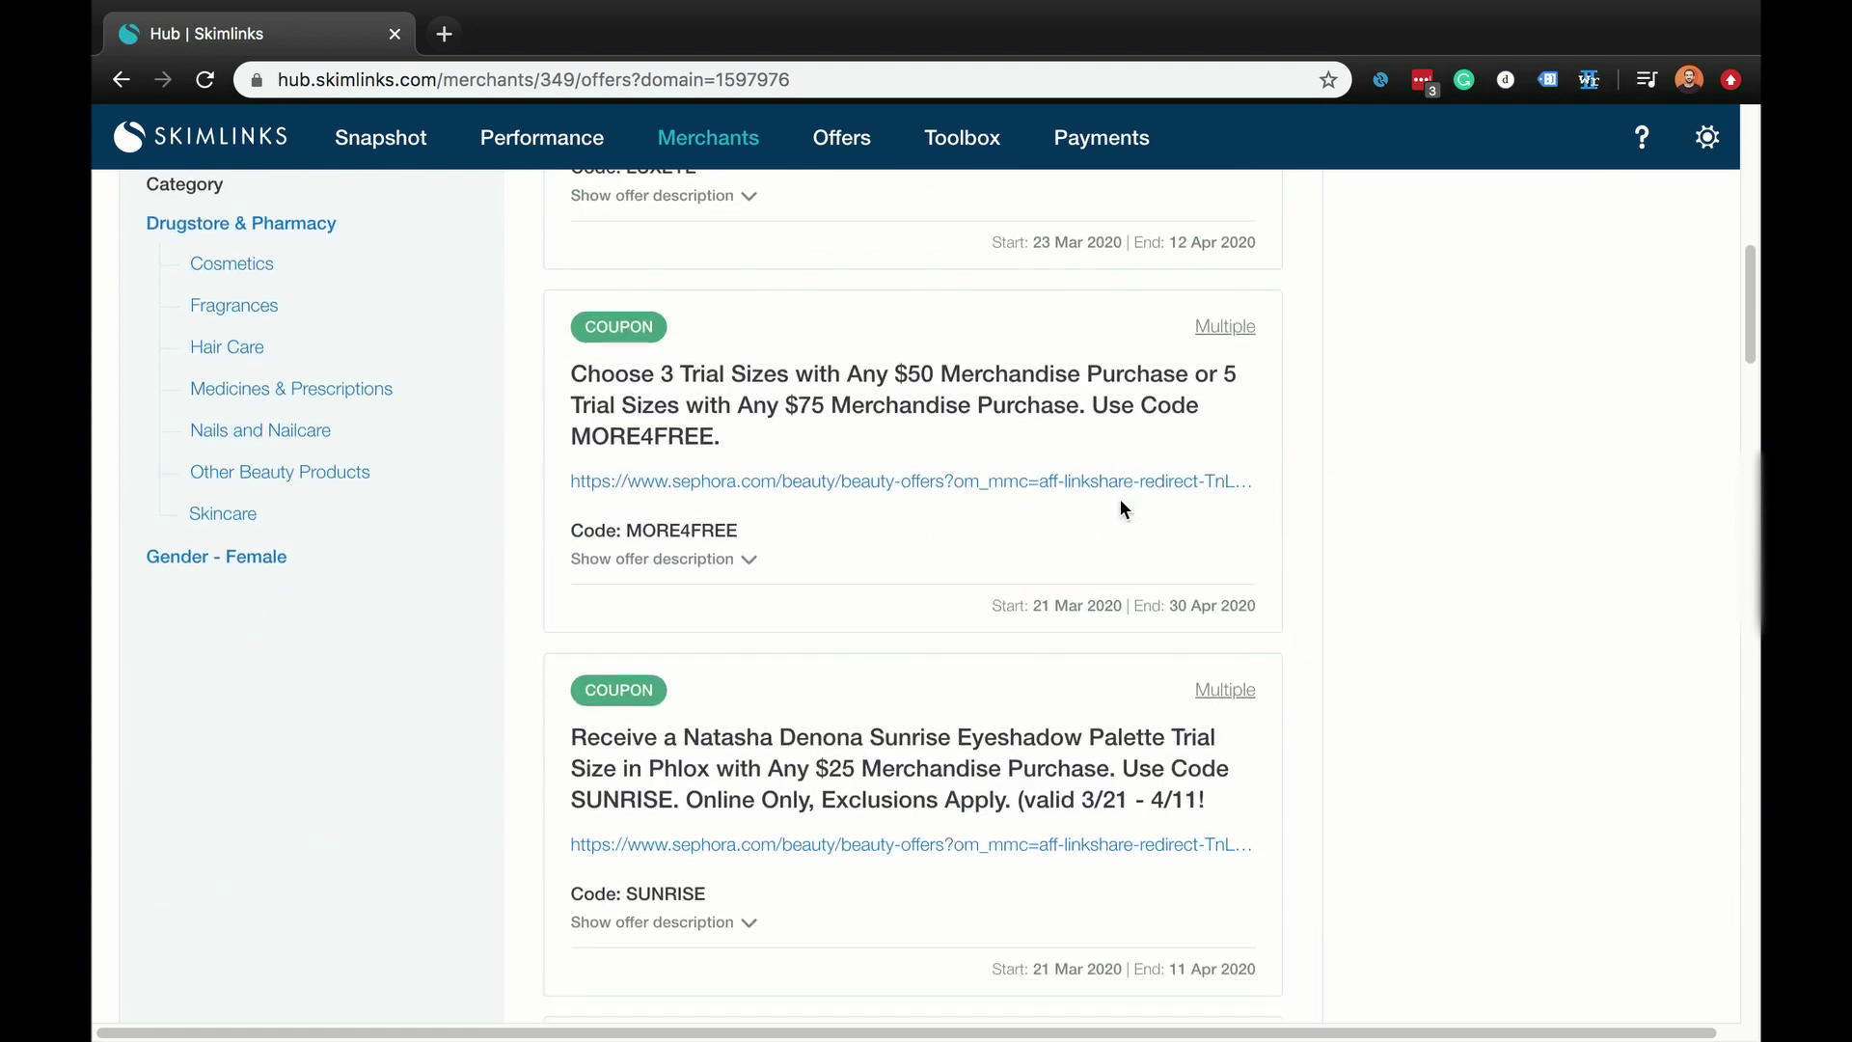
{"action": "scroll", "coordinate": [1118, 499], "scroll_direction": "up", "scroll_amount": 2}
{"action": "scroll", "coordinate": [1120, 513], "scroll_direction": "up", "scroll_amount": 4}
{"action": "scroll", "coordinate": [1120, 513], "scroll_direction": "up", "scroll_amount": 1}
{"action": "scroll", "coordinate": [1120, 519], "scroll_direction": "up", "scroll_amount": 2}
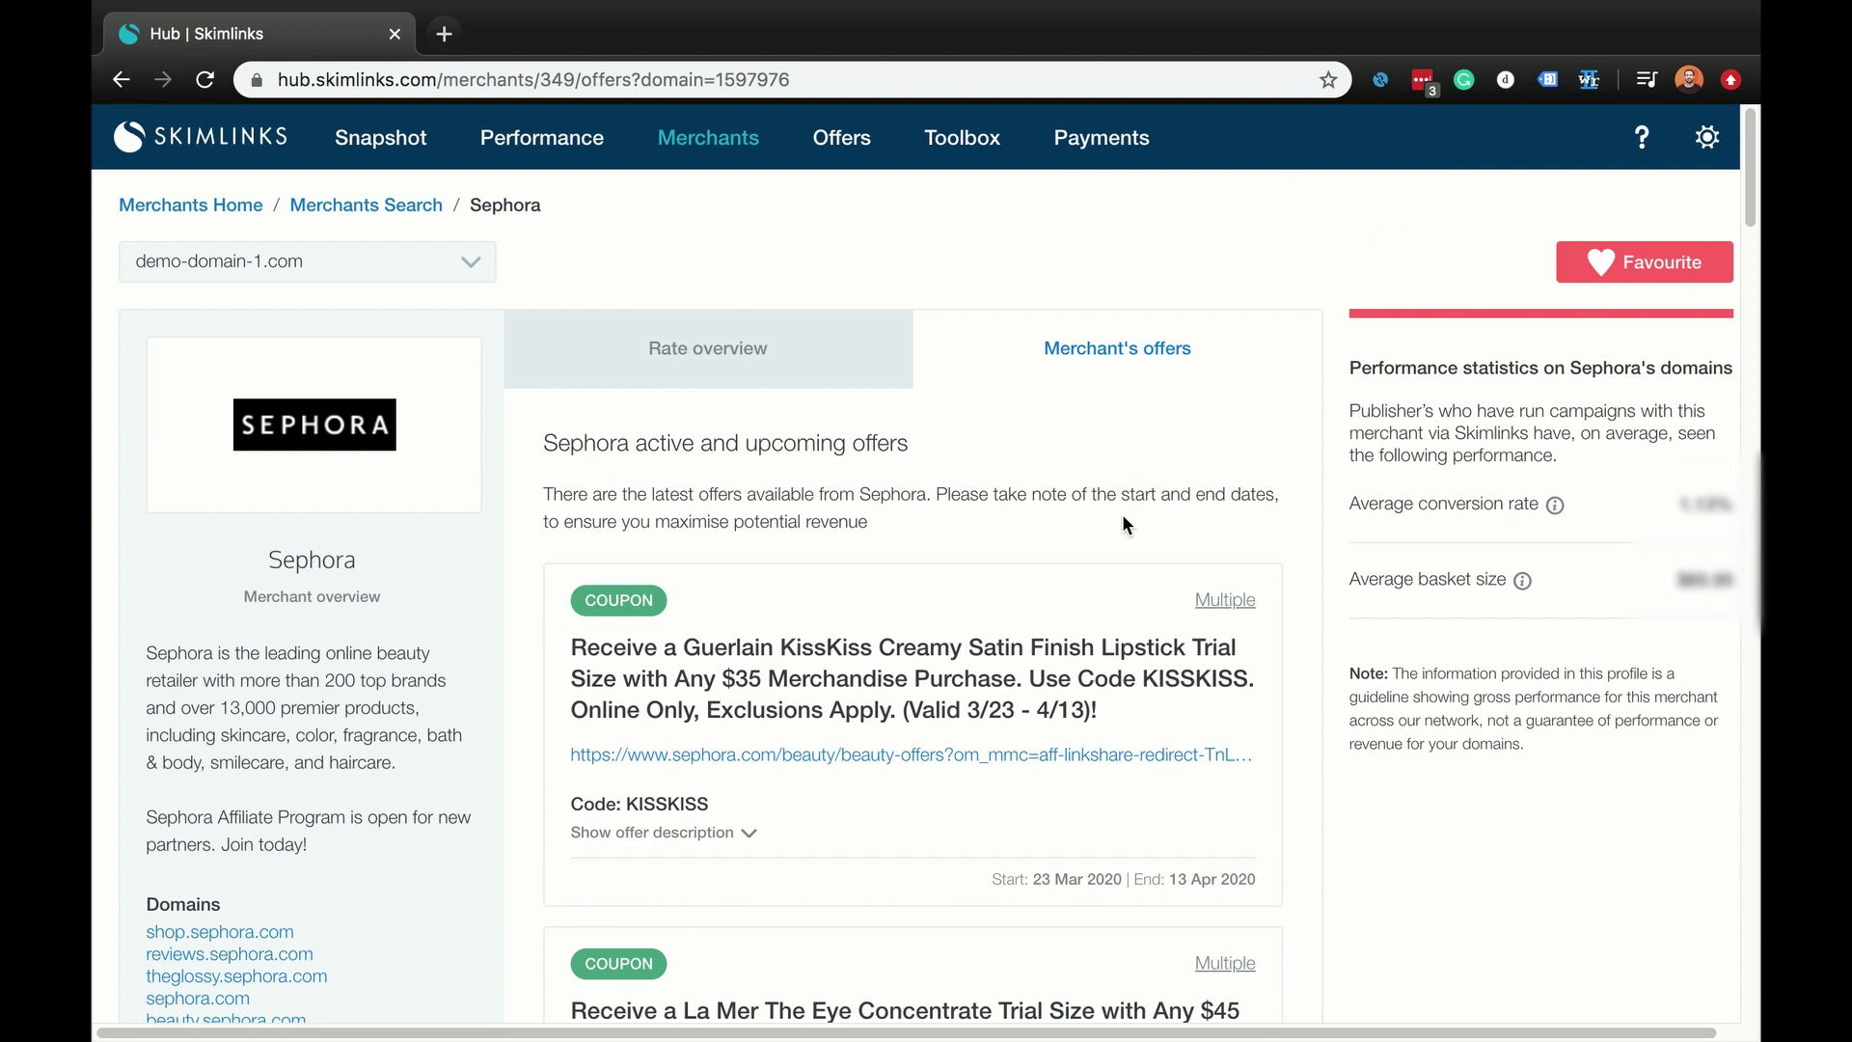